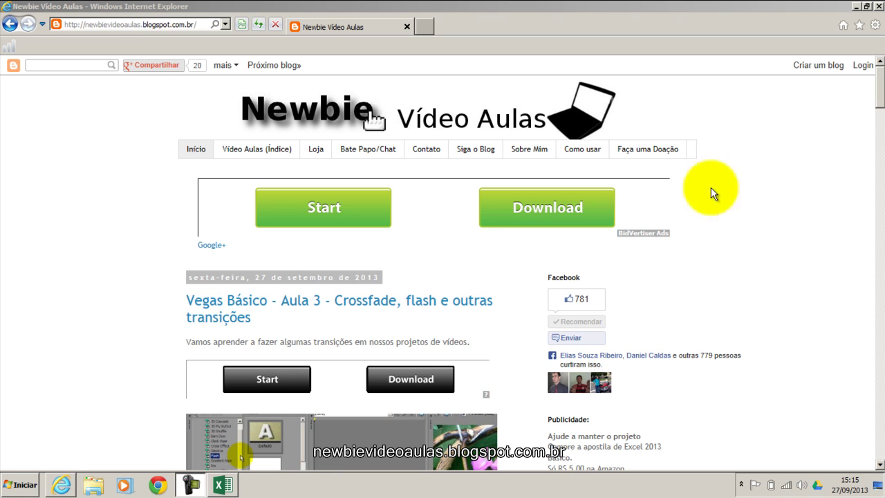
# Switch to the blank Excel workbook Pasta1 and select cell A1.
pyautogui.click(221, 487)
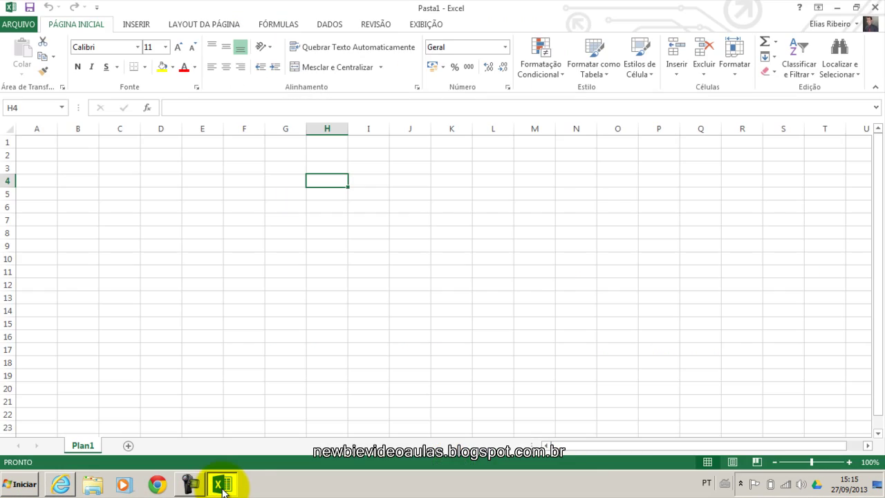
pyautogui.click(40, 149)
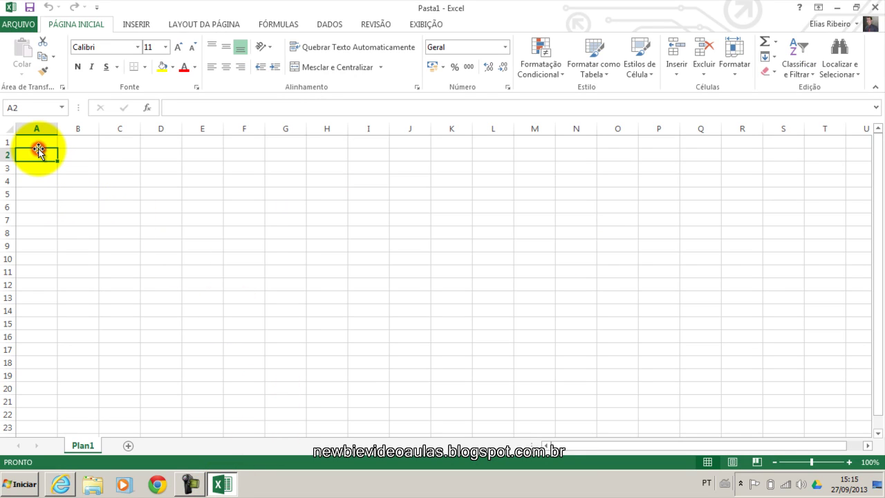
pyautogui.click(35, 141)
pyautogui.click(102, 145)
pyautogui.click(39, 143)
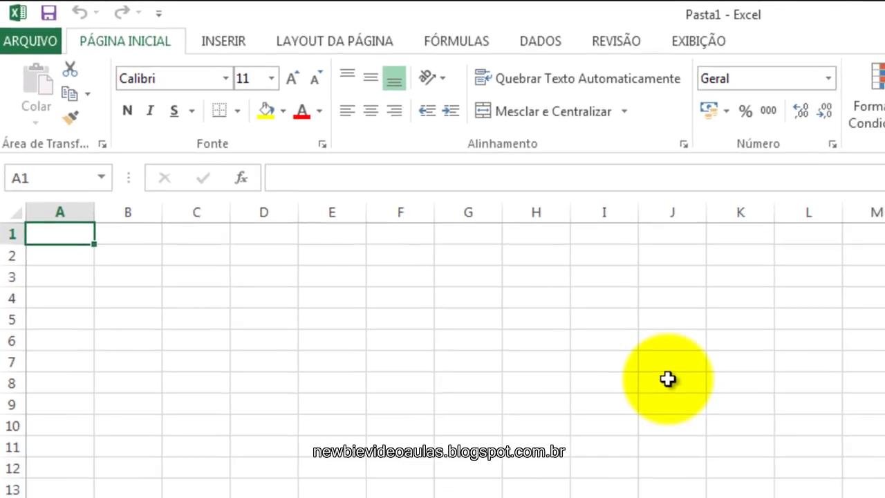
# Turn on the Desenvolvedor tab under Excel Options' Personalizar Faixa de Opções.
pyautogui.click(26, 30)
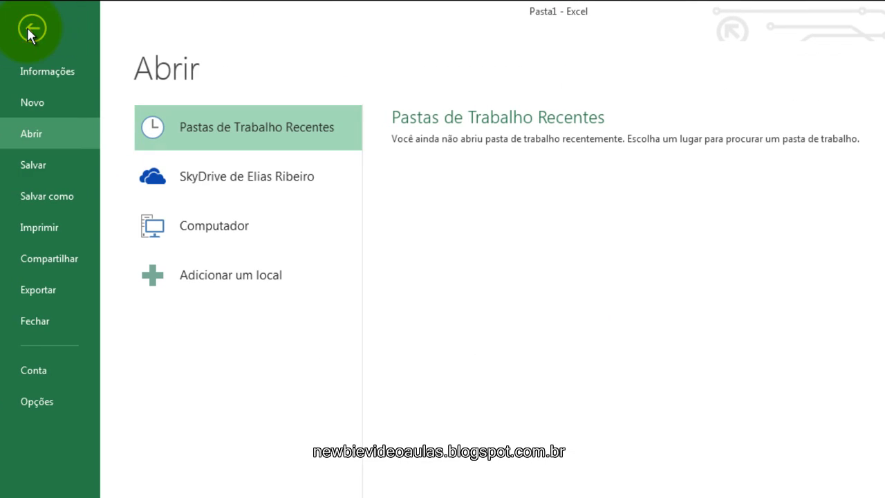
pyautogui.click(57, 402)
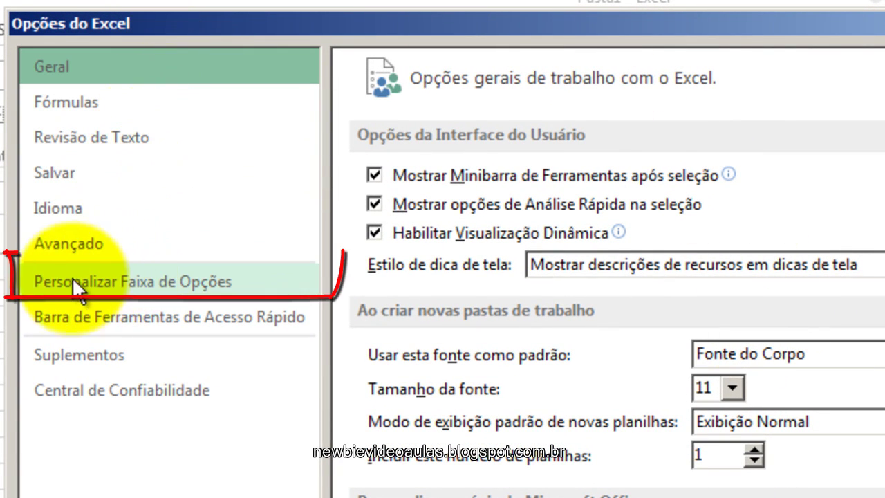
pyautogui.click(147, 292)
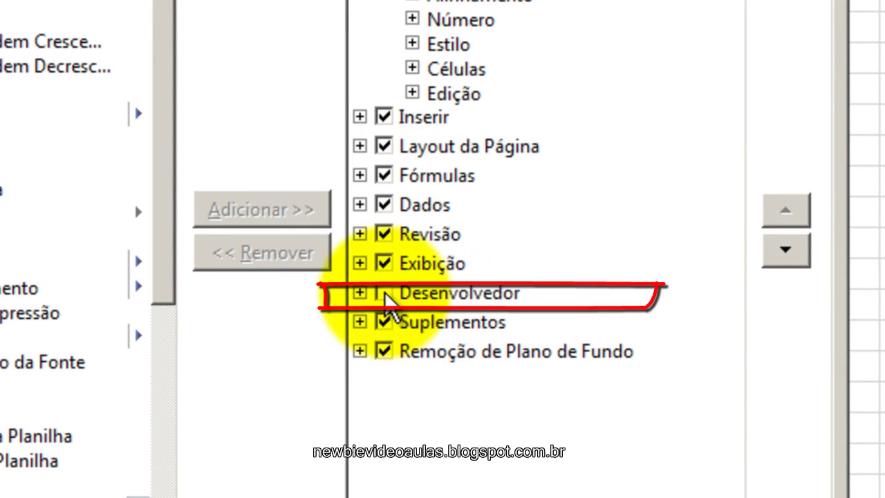
pyautogui.click(384, 293)
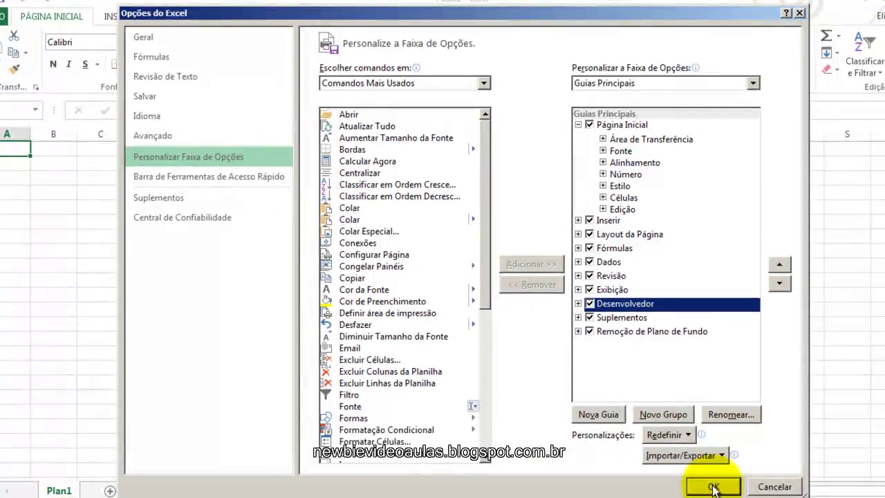
pyautogui.click(713, 487)
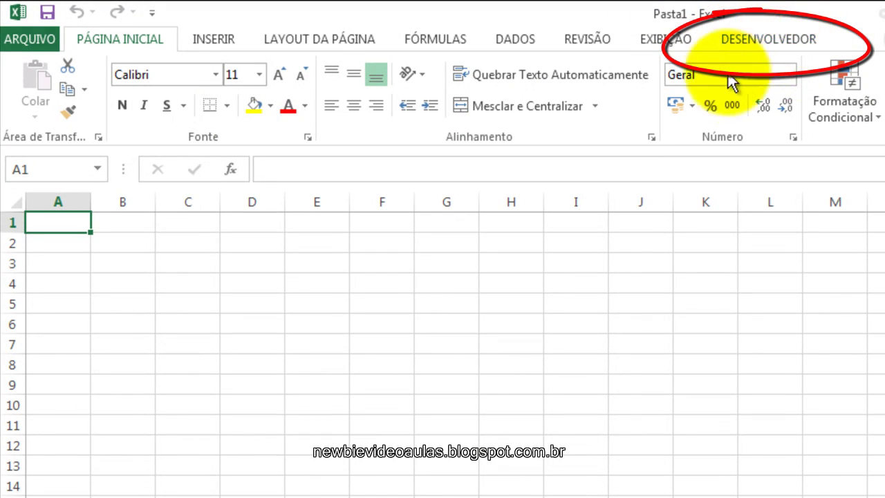
# Bring up the Gravar macro dialog from the DESENVOLVEDOR tab.
pyautogui.click(771, 45)
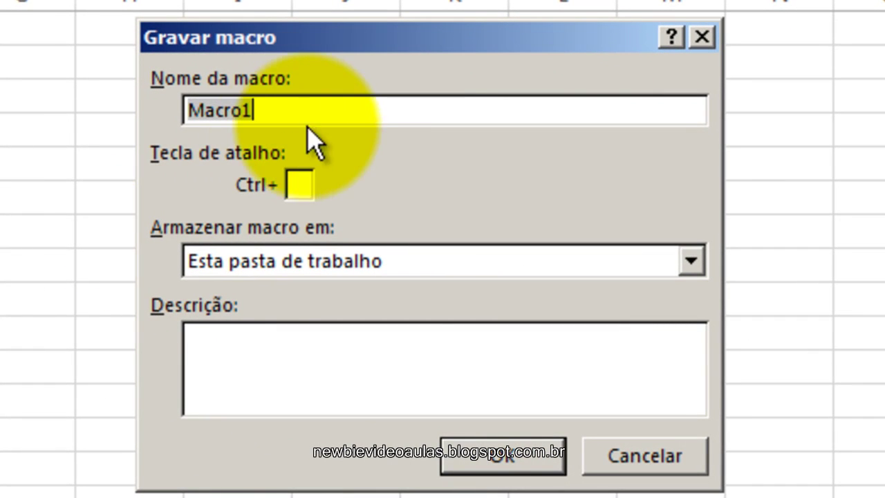
# Rename Macro1 to Boletim and give it the shortcut Ctrl+w.
pyautogui.click(314, 109)
pyautogui.doubleClick(336, 110)
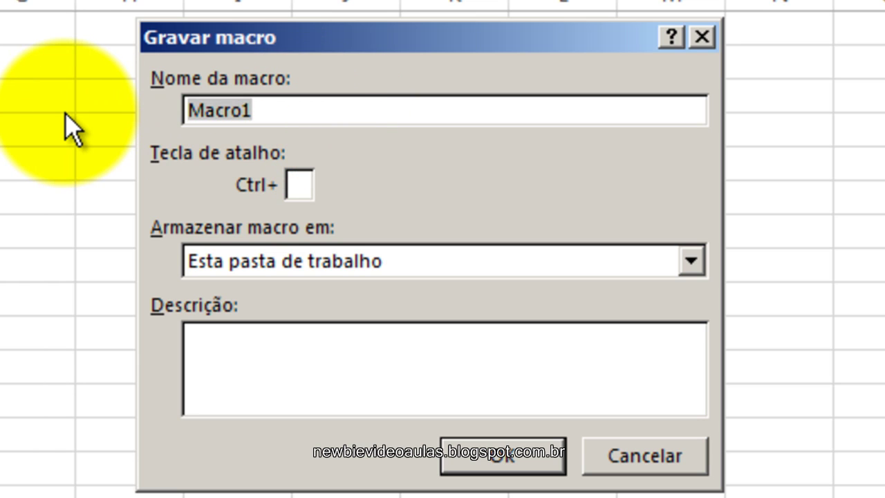
pyautogui.write('Boleti')
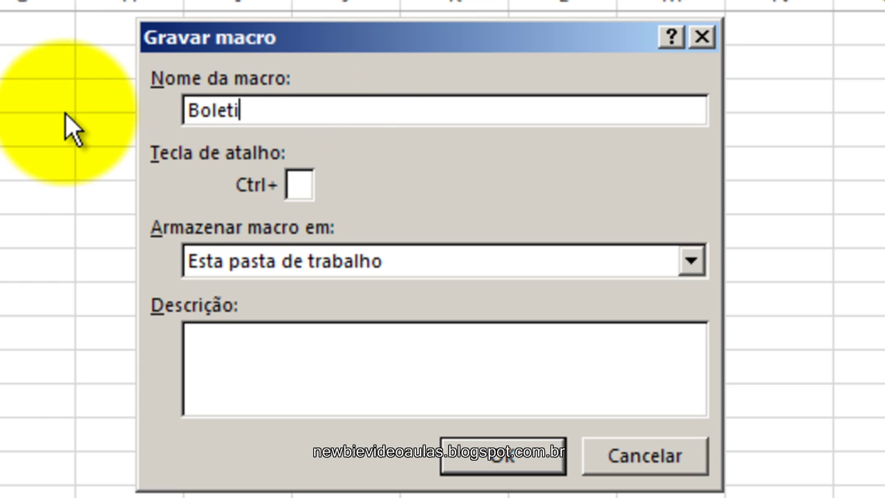
pyautogui.write('m')
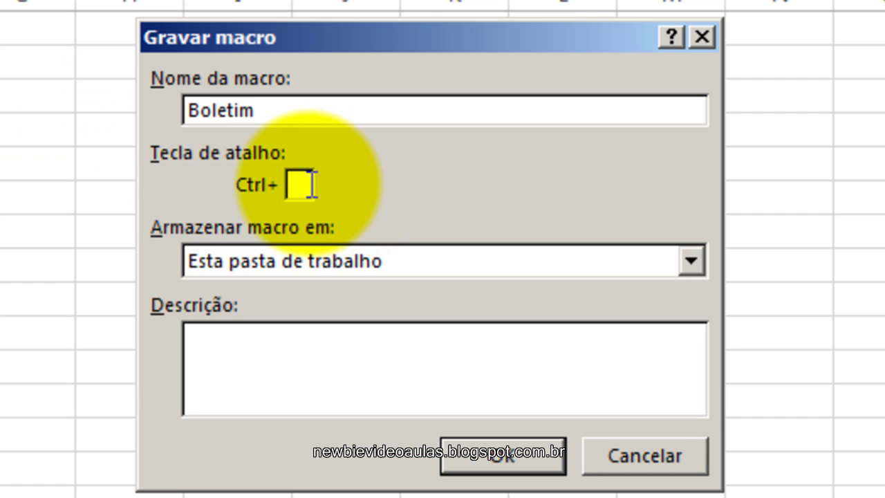
pyautogui.click(306, 185)
pyautogui.write('w')
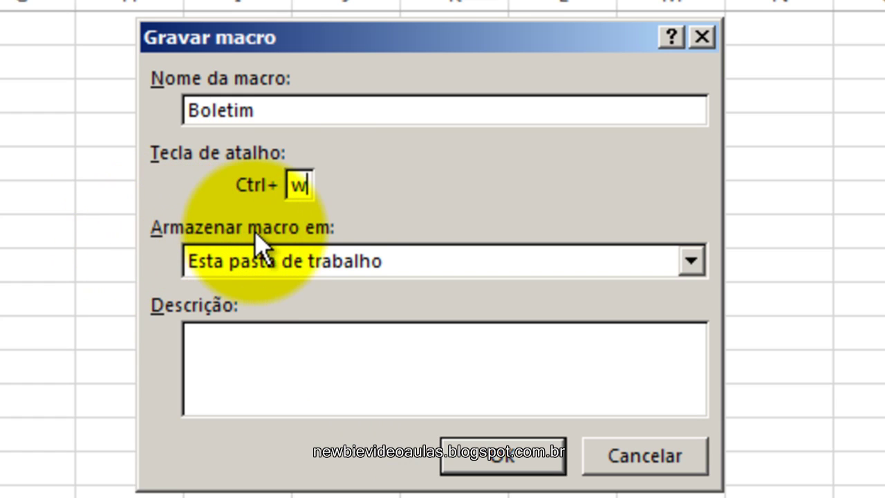
# Keep the Boletim macro stored in Esta pasta de trabalho and start recording.
pyautogui.click(692, 263)
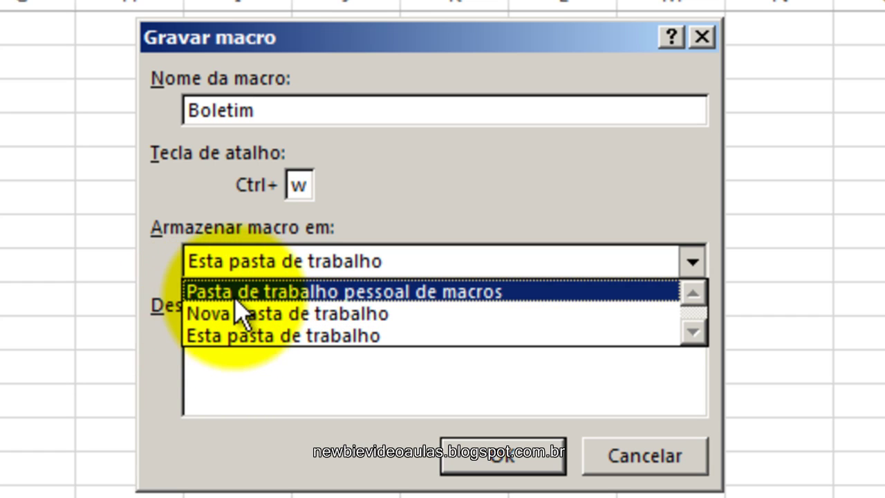
pyautogui.click(239, 291)
pyautogui.click(239, 257)
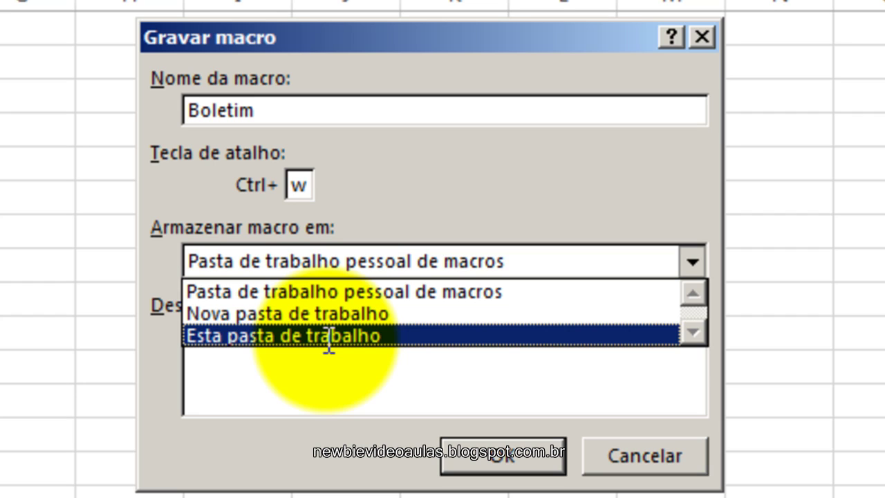
pyautogui.click(329, 336)
pyautogui.click(328, 338)
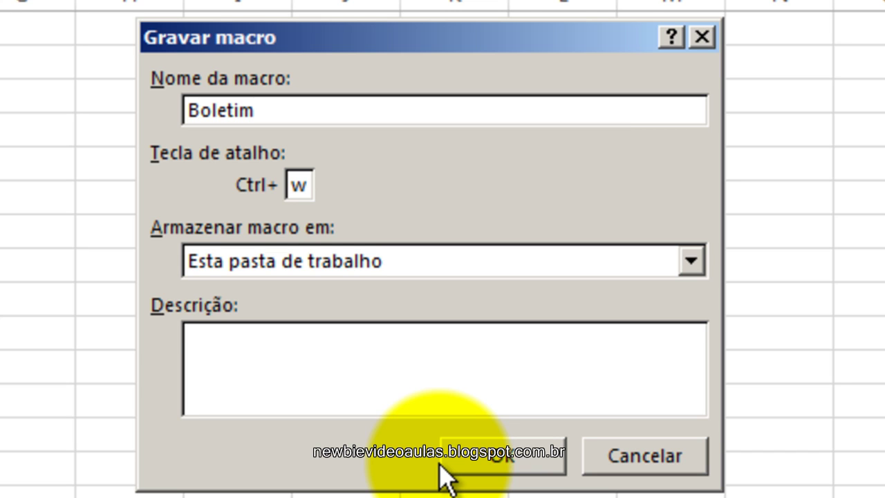
pyautogui.click(473, 464)
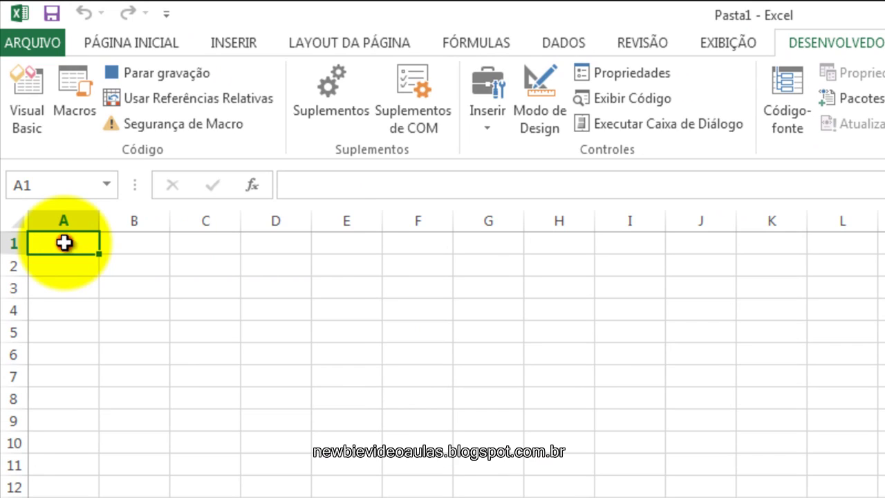
# Type the title Boletim in cell A1.
pyautogui.doubleClick(65, 242)
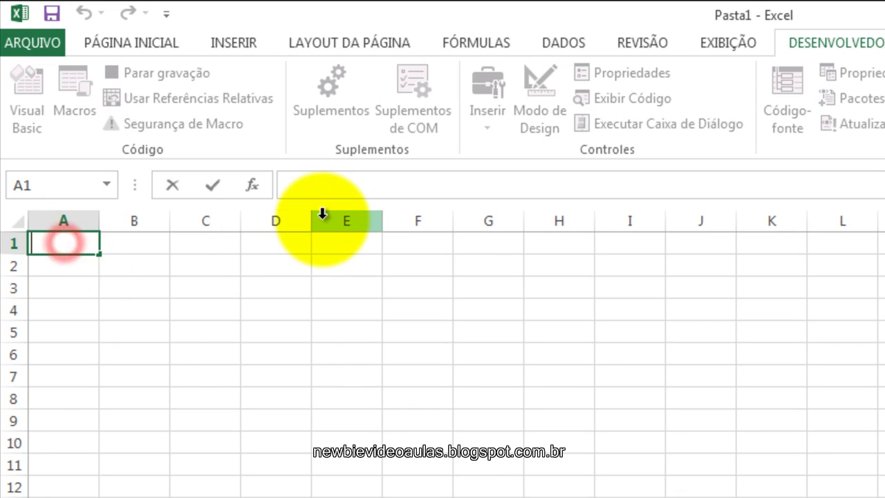
pyautogui.write('Bo')
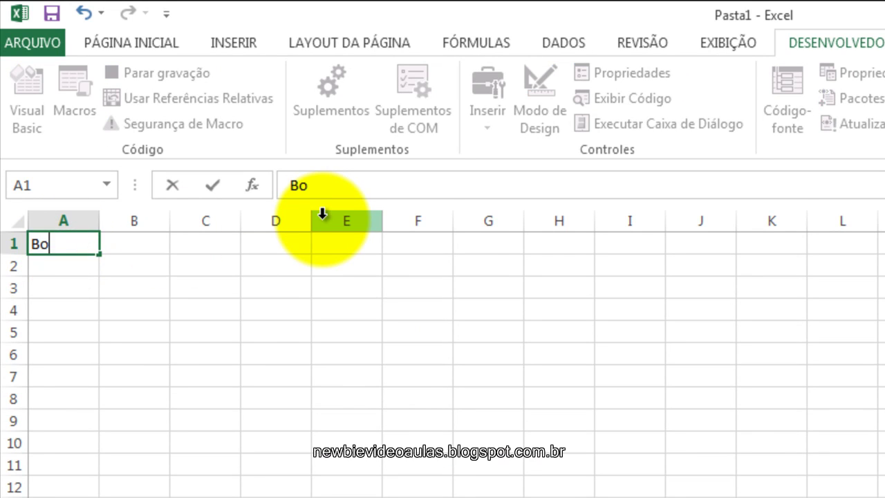
pyautogui.write('letim')
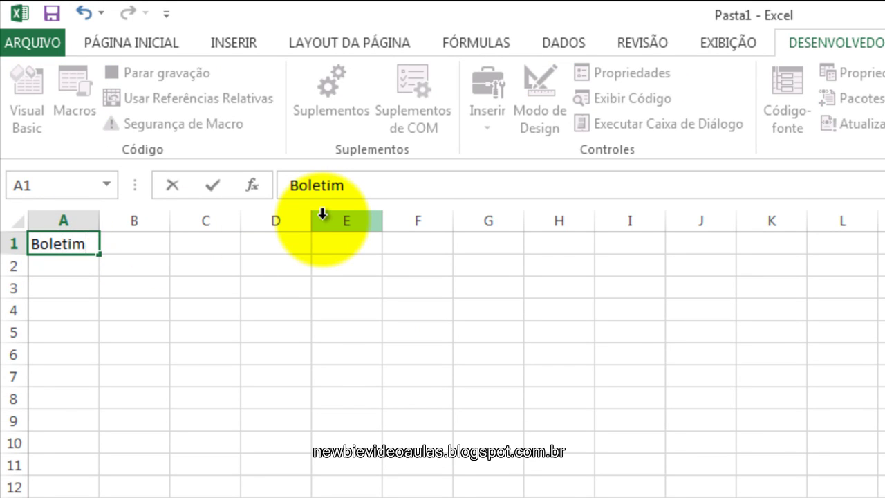
pyautogui.press('Tab')
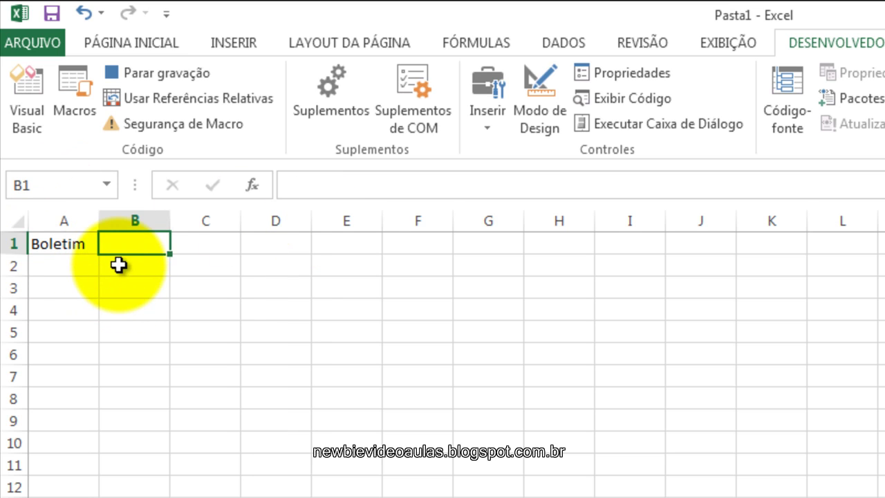
# Enter headers 1º Bim, 2º Bim, 3º Bim, 4º Bim and Médio in B2:F2.
pyautogui.click(119, 264)
pyautogui.write('1')
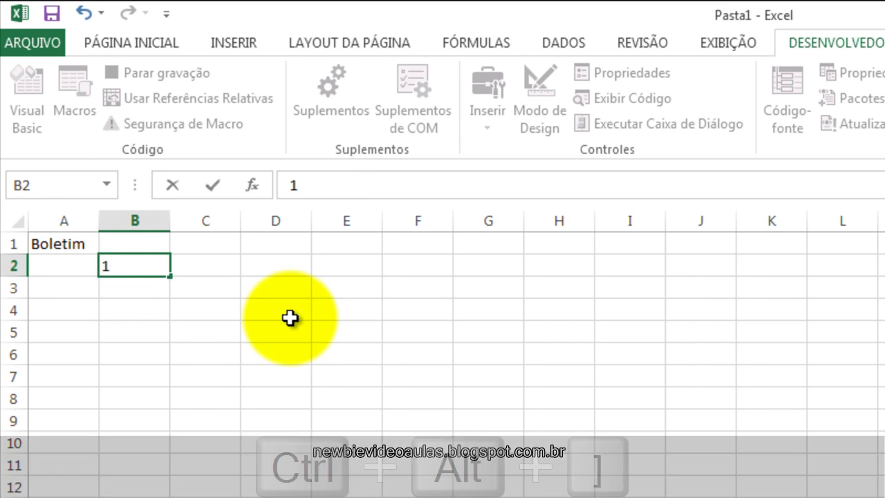
pyautogui.write('º Bim')
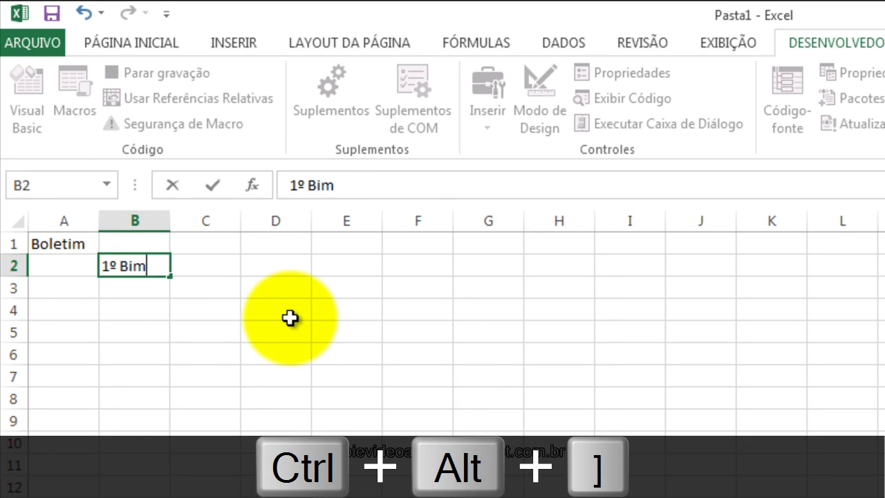
pyautogui.press('Tab')
pyautogui.write('2')
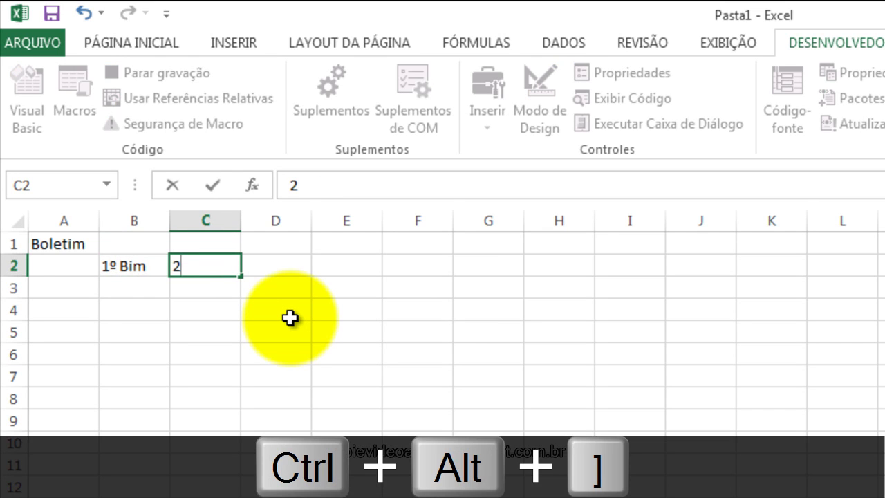
pyautogui.write('º Bim')
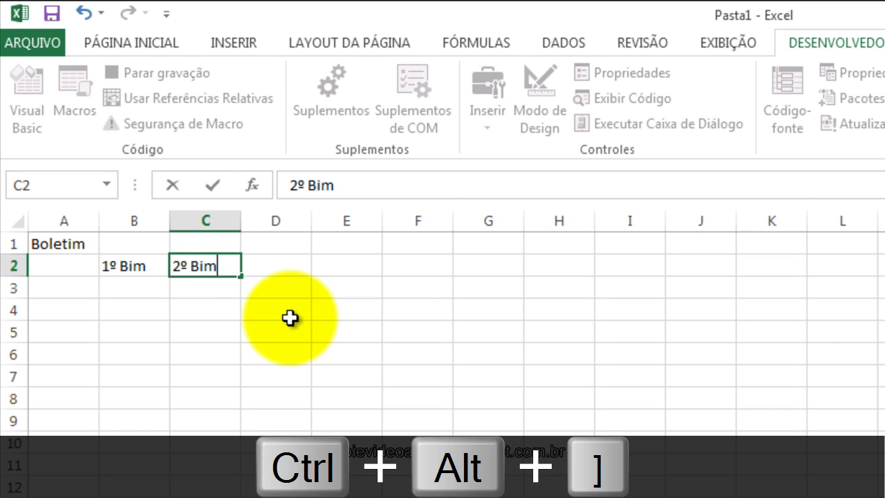
pyautogui.press('Tab')
pyautogui.write('3')
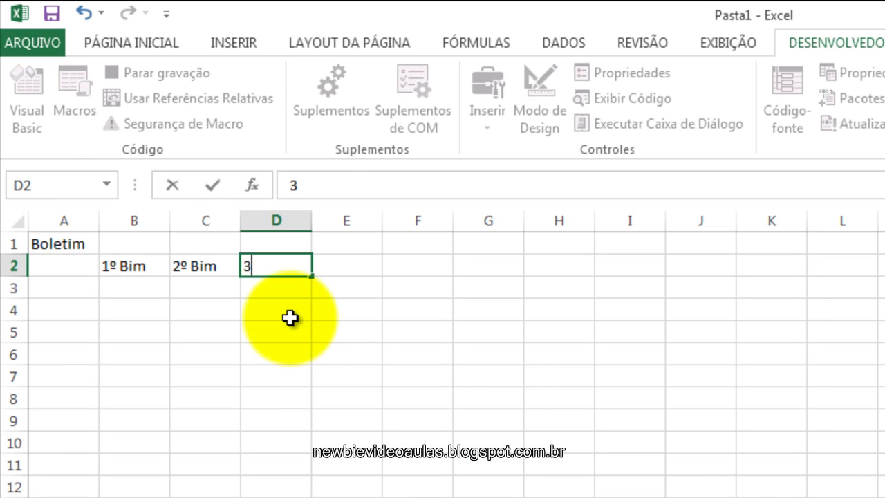
pyautogui.rightClick(289, 318)
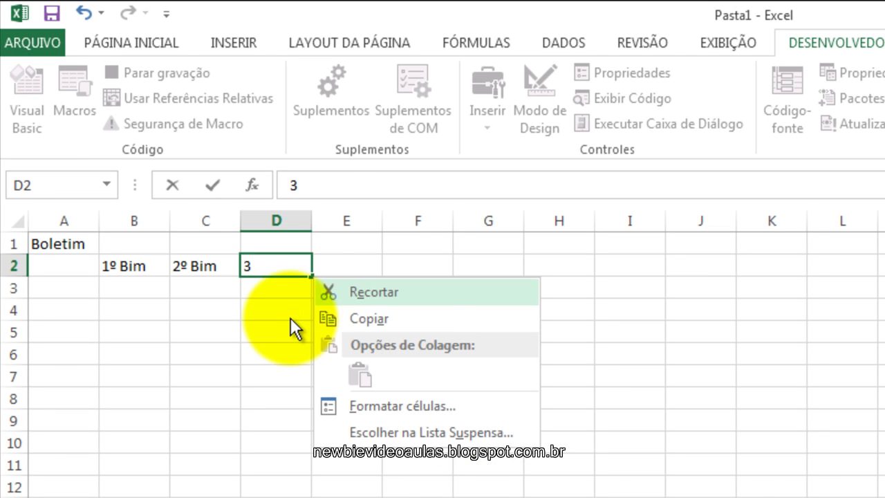
pyautogui.press('Escape')
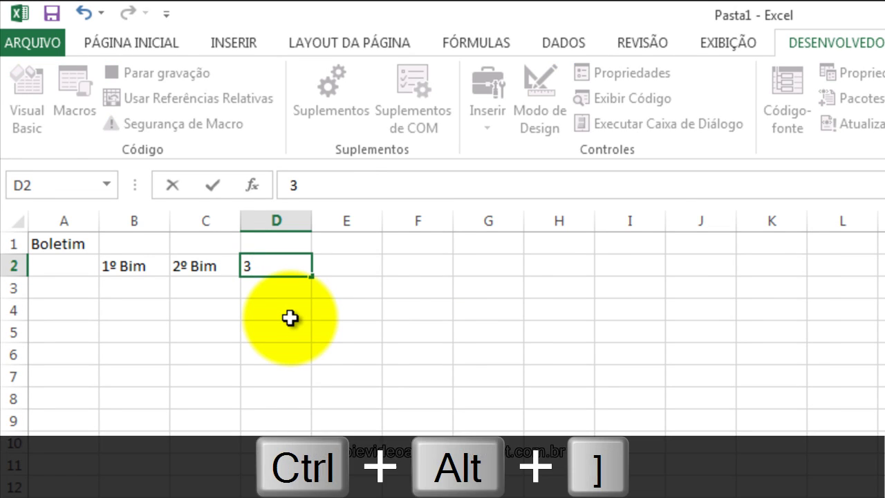
pyautogui.write('º Bim')
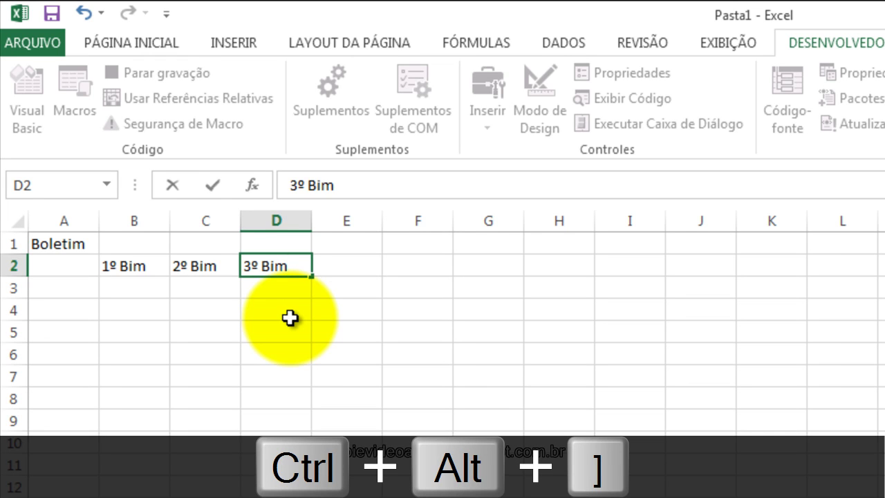
pyautogui.press('Tab')
pyautogui.write('4')
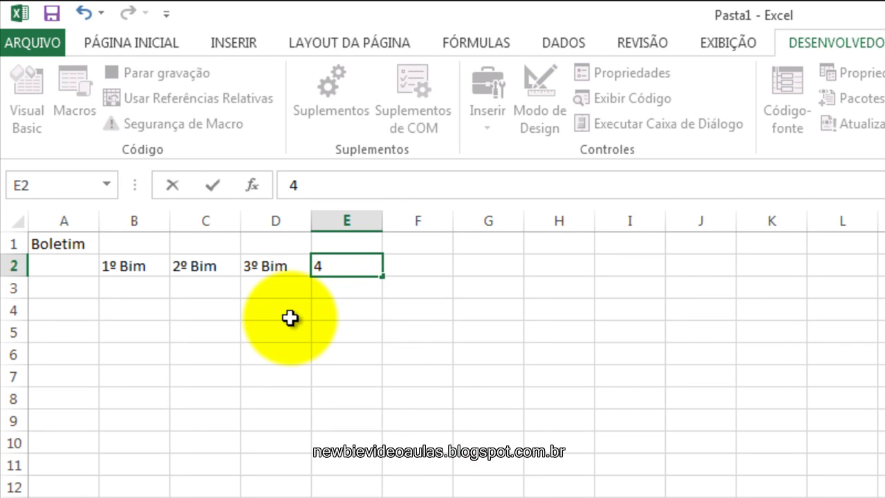
pyautogui.write('º B')
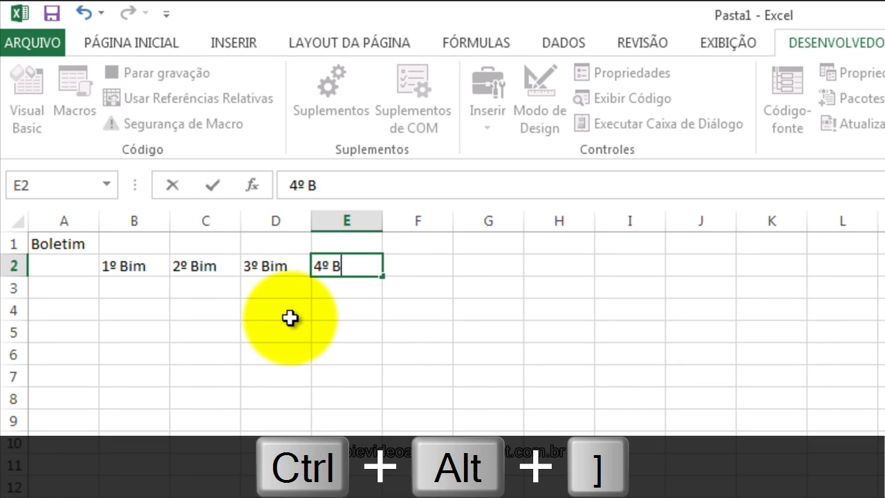
pyautogui.write('im')
pyautogui.press('Tab')
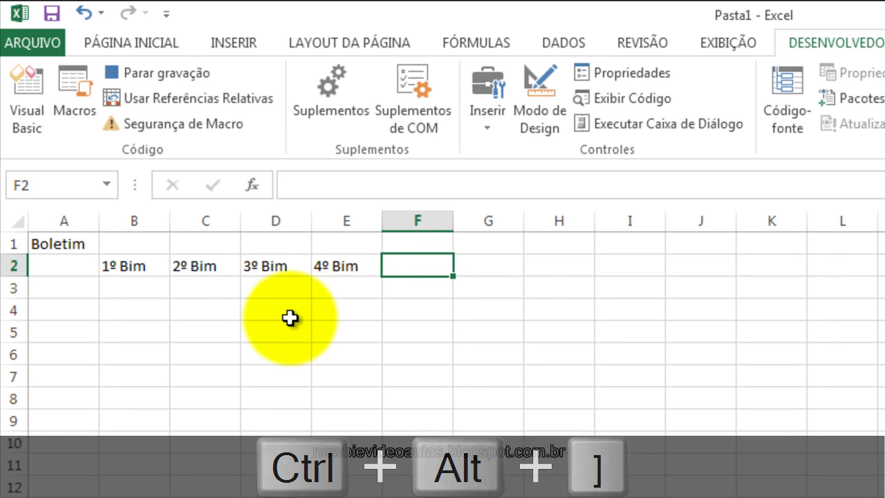
pyautogui.write('Méd')
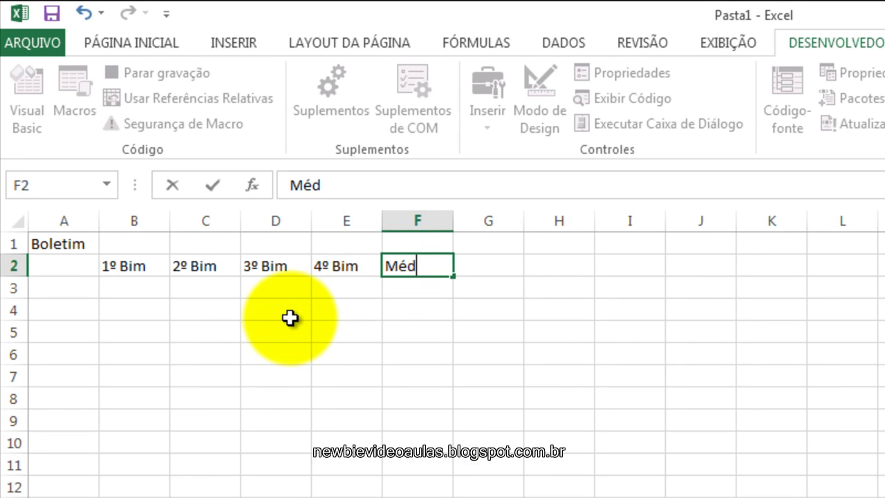
pyautogui.write('io')
pyautogui.press('Return')
# List the students Ana, Beatriz, Elias and Pedro in A3:A6.
pyautogui.press('Left')
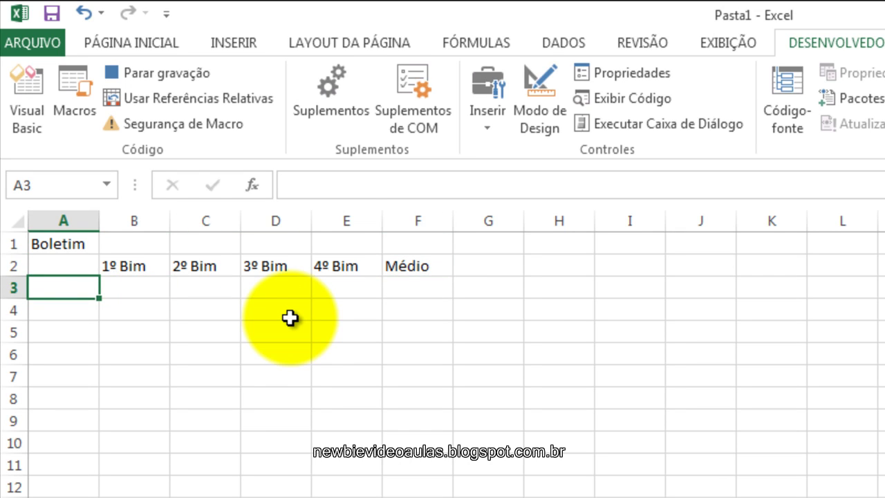
pyautogui.write('Ana')
pyautogui.press('Return')
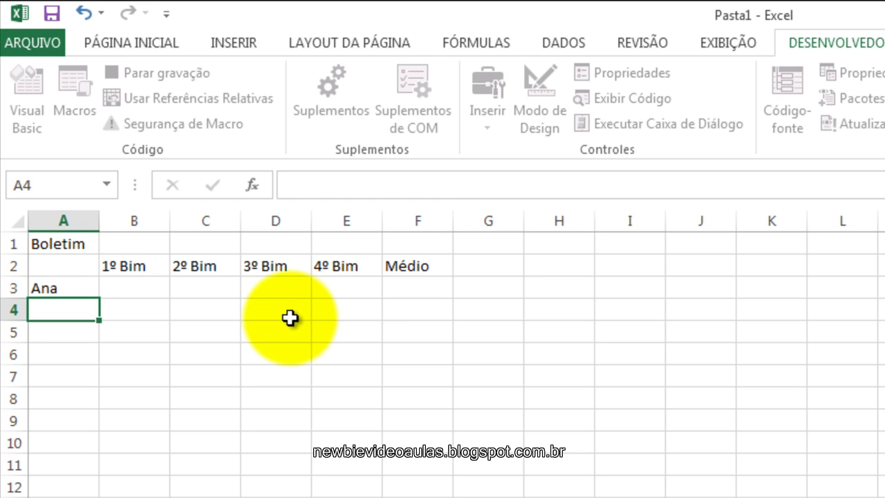
pyautogui.write('Bea')
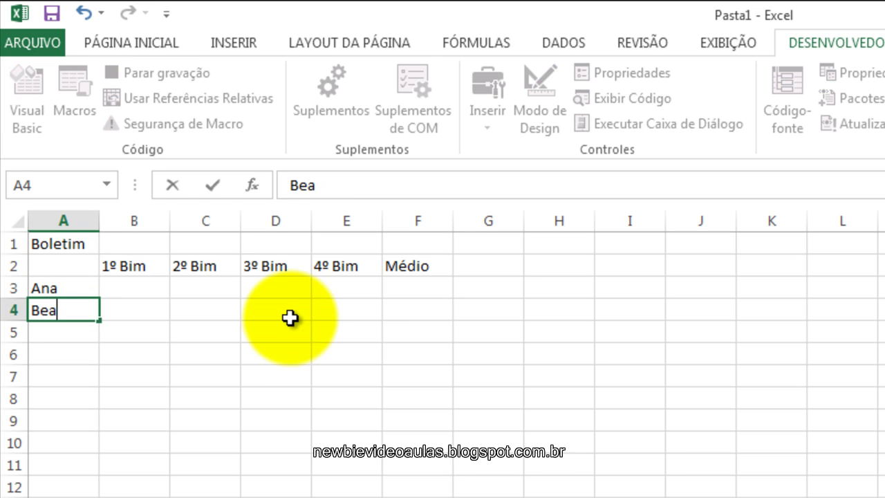
pyautogui.write('triz')
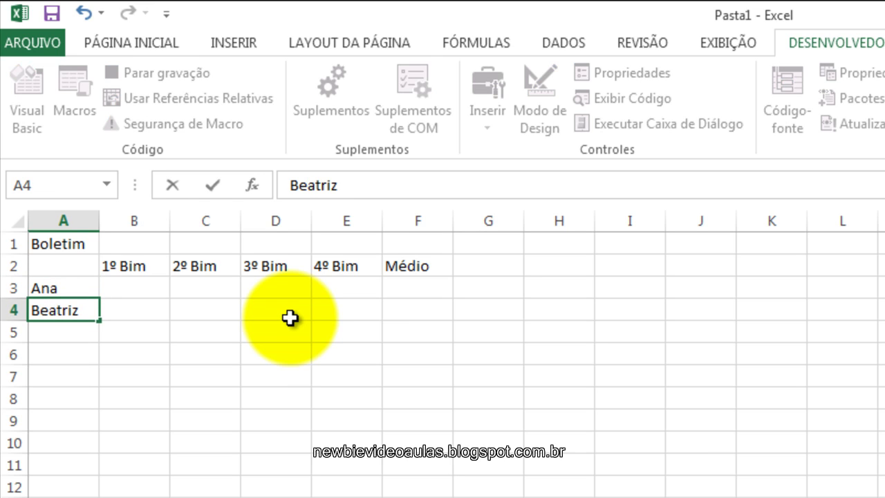
pyautogui.press('Return')
pyautogui.write('elias')
pyautogui.press('BackSpace')
pyautogui.press('BackSpace')
pyautogui.press('BackSpace')
pyautogui.press('BackSpace')
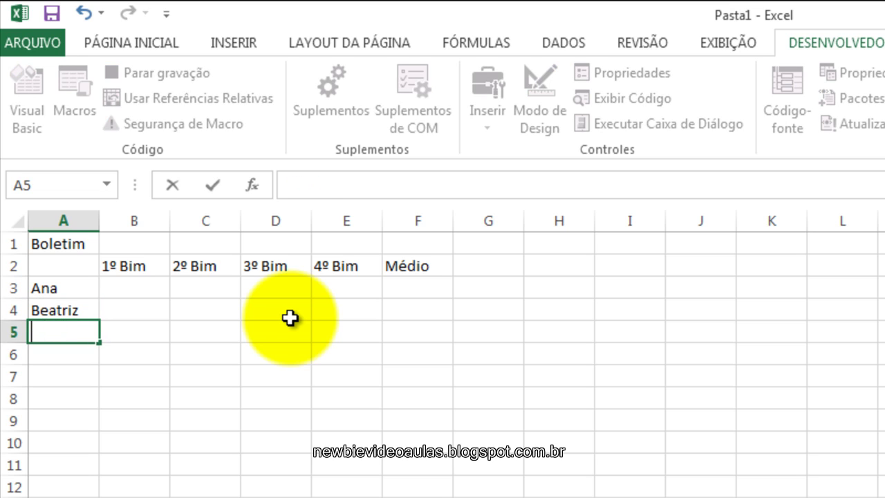
pyautogui.write('Elias')
pyautogui.press('Return')
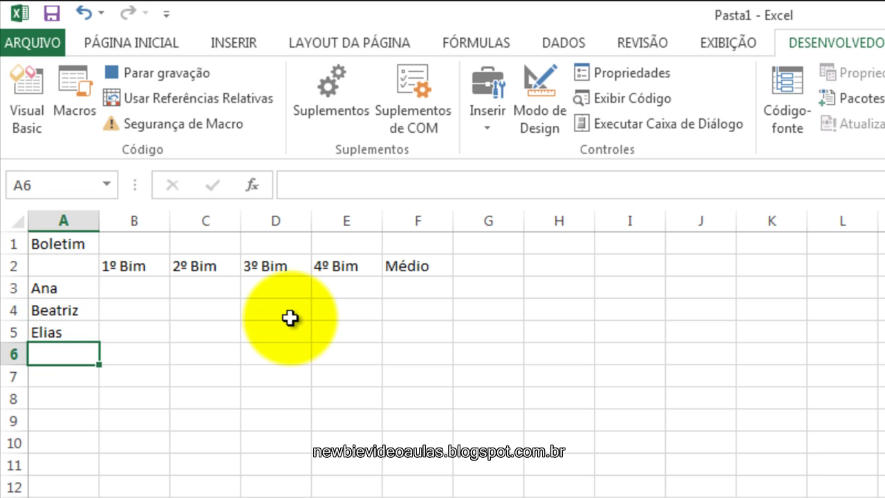
pyautogui.write('Pe')
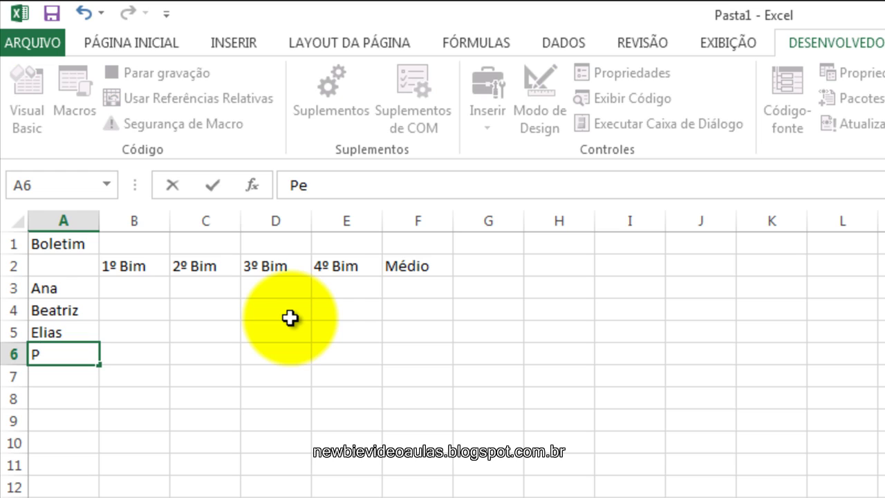
pyautogui.write('dro')
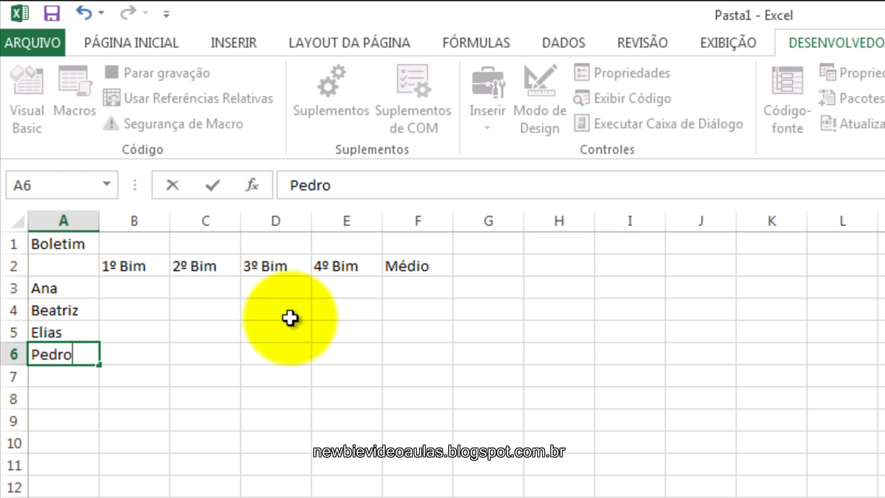
pyautogui.press('Return')
# Correct the F2 header from Médio to Média.
pyautogui.doubleClick(419, 267)
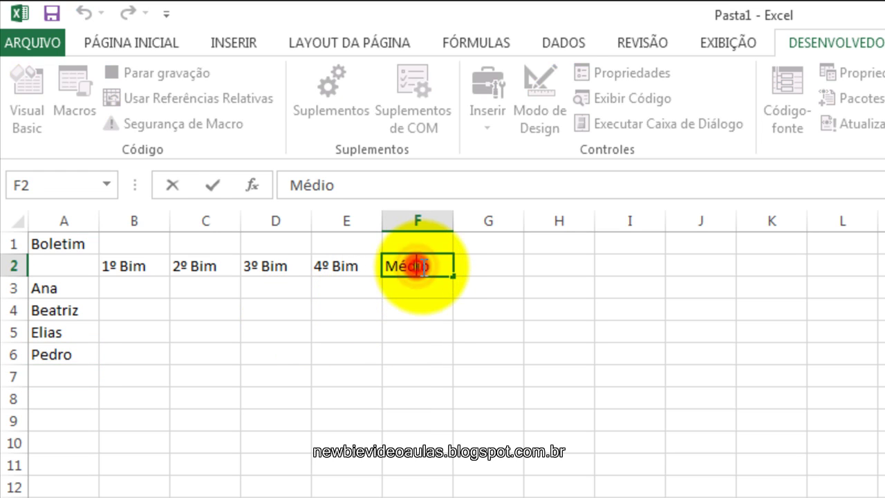
pyautogui.press('BackSpace')
pyautogui.write('a')
pyautogui.press('Return')
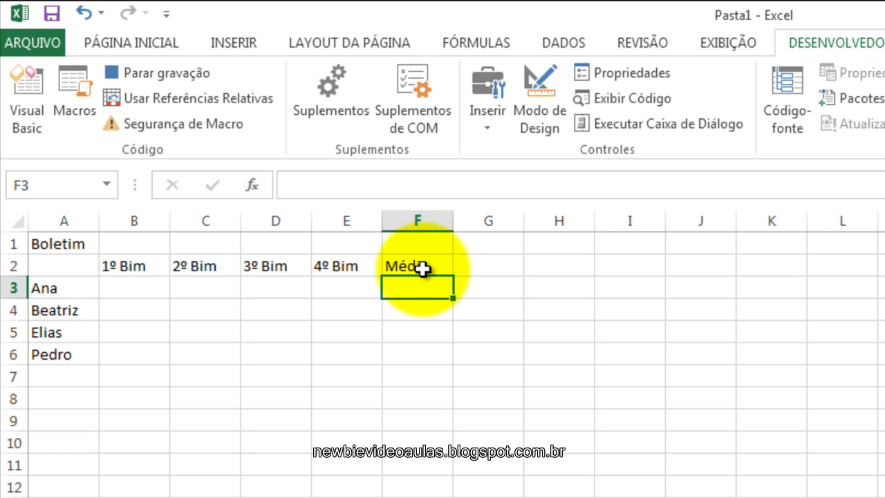
# Merge and centre Boletim across A1:F1 and make it bold.
pyautogui.click(70, 242)
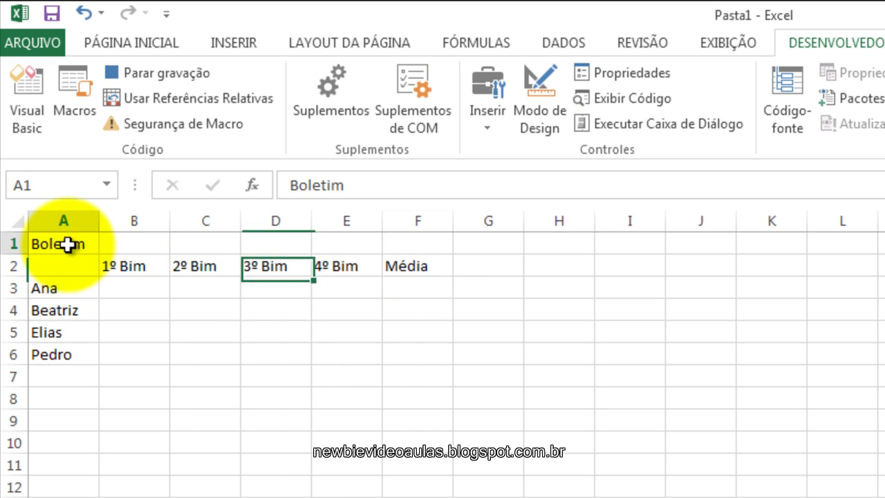
pyautogui.click(145, 48)
pyautogui.moveTo(54, 244)
pyautogui.mouseDown()
pyautogui.moveTo(148, 232)
pyautogui.moveTo(440, 244)
pyautogui.mouseUp()
pyautogui.click(500, 114)
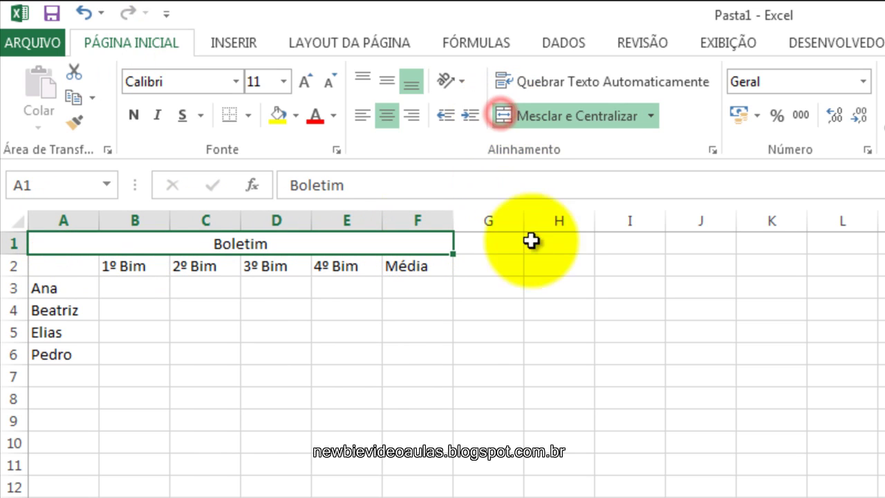
pyautogui.click(471, 311)
pyautogui.click(194, 243)
pyautogui.click(135, 115)
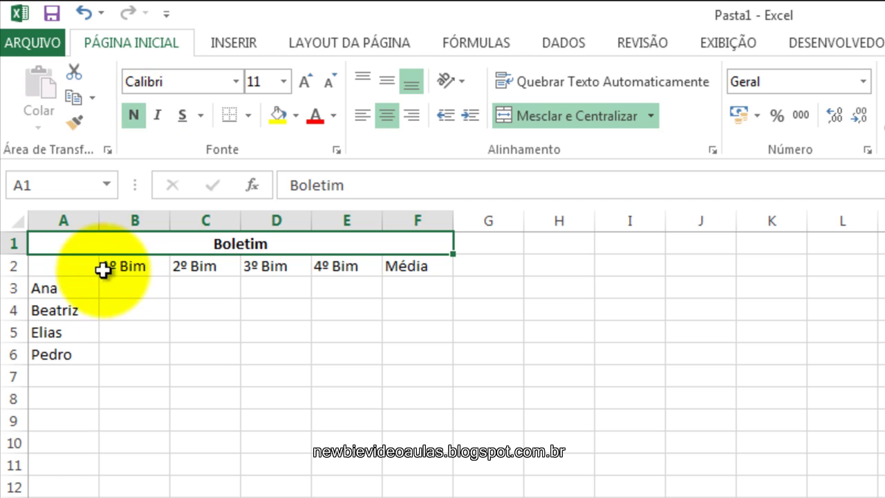
# Bold the row 2 headers A2:F2, then select the table A1:F6.
pyautogui.moveTo(58, 266); pyautogui.dragTo(421, 269)
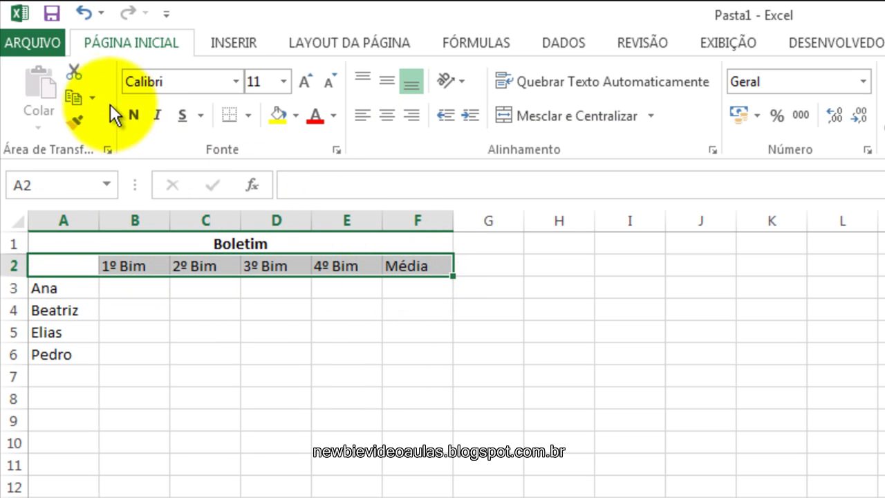
pyautogui.click(134, 115)
pyautogui.click(226, 324)
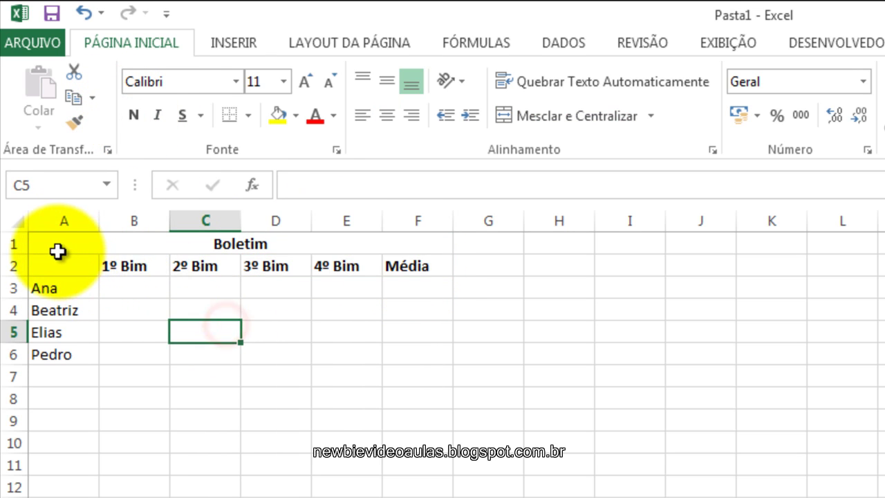
pyautogui.moveTo(56, 248); pyautogui.dragTo(310, 335)
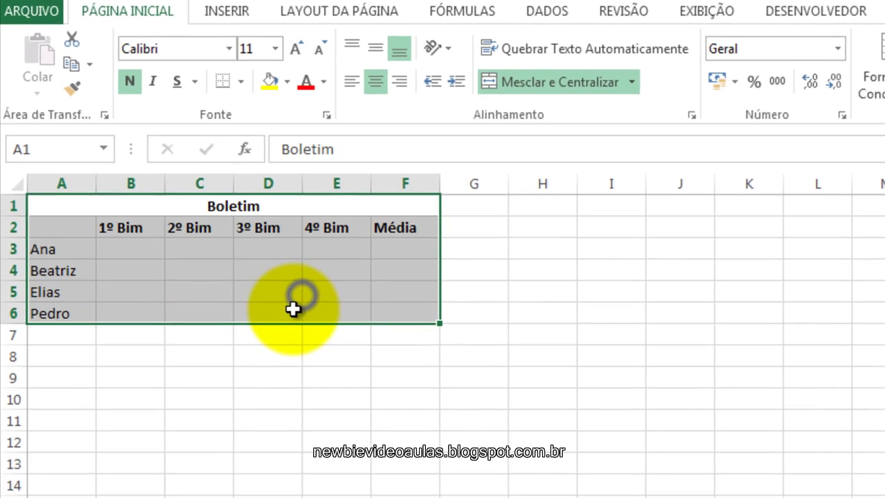
# Give the A1:F6 table Contorno and Interna borders via Formatar células.
pyautogui.rightClick(311, 335)
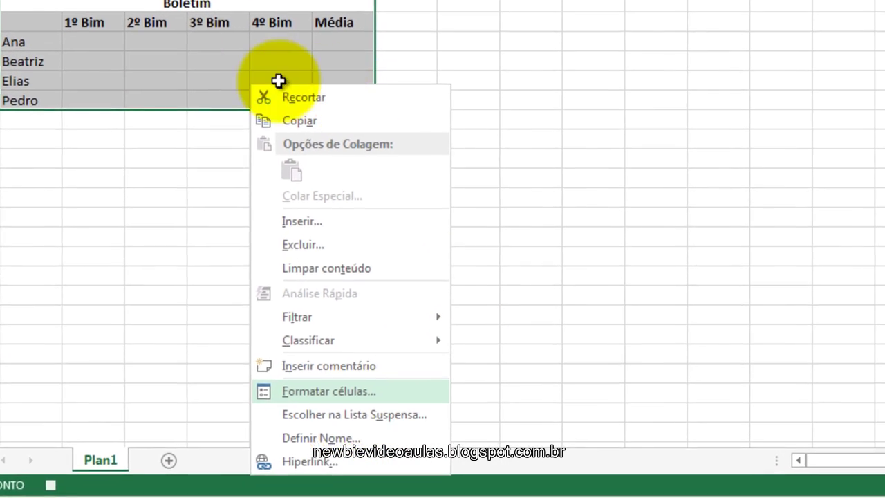
pyautogui.press('Return')
pyautogui.click(282, 55)
pyautogui.click(351, 112)
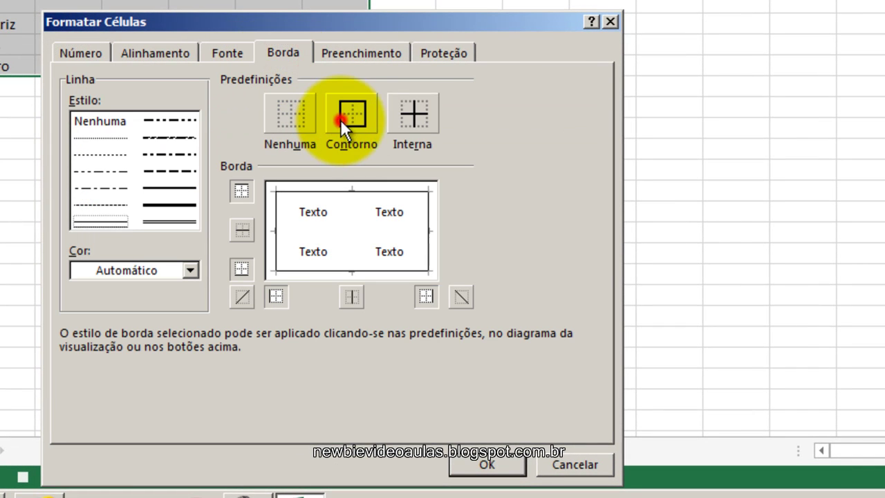
pyautogui.click(413, 115)
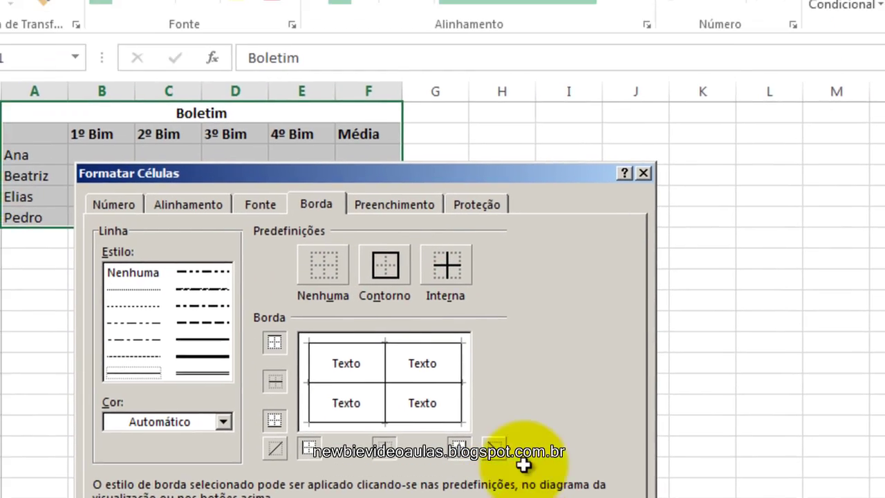
pyautogui.click(529, 484)
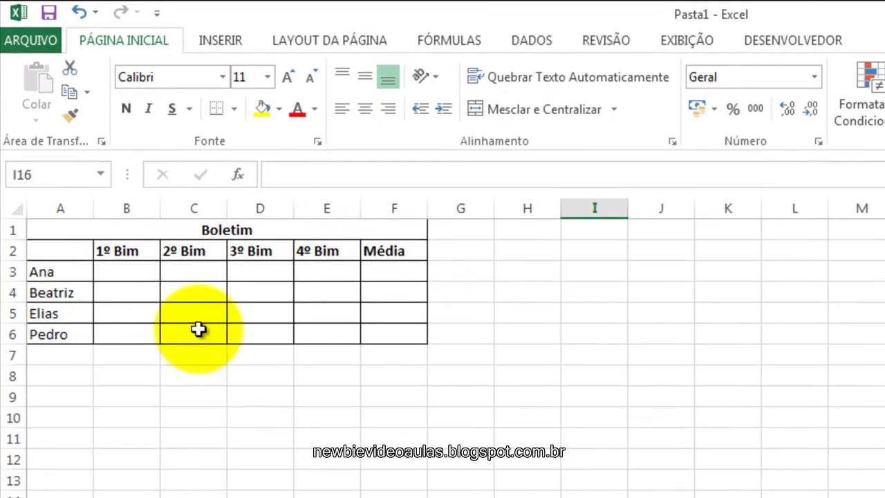
pyautogui.click(77, 235)
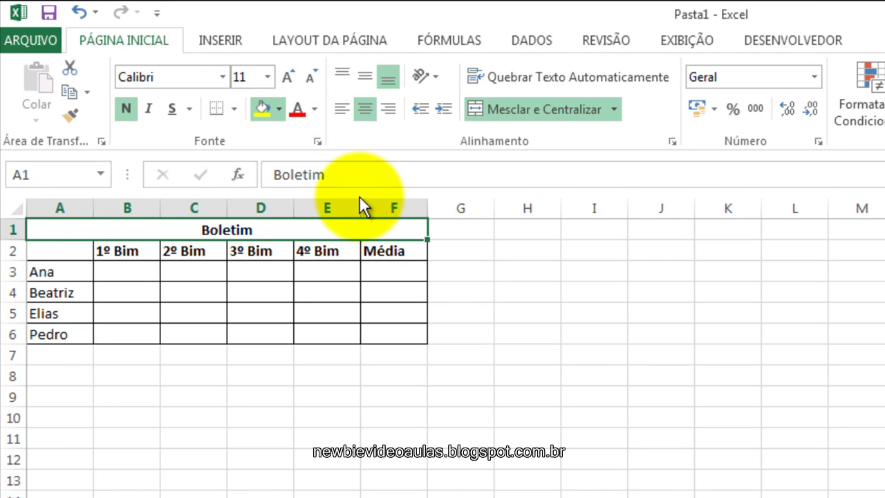
# Fill the header row A2:F2 with light orange.
pyautogui.moveTo(60, 249); pyautogui.dragTo(395, 251)
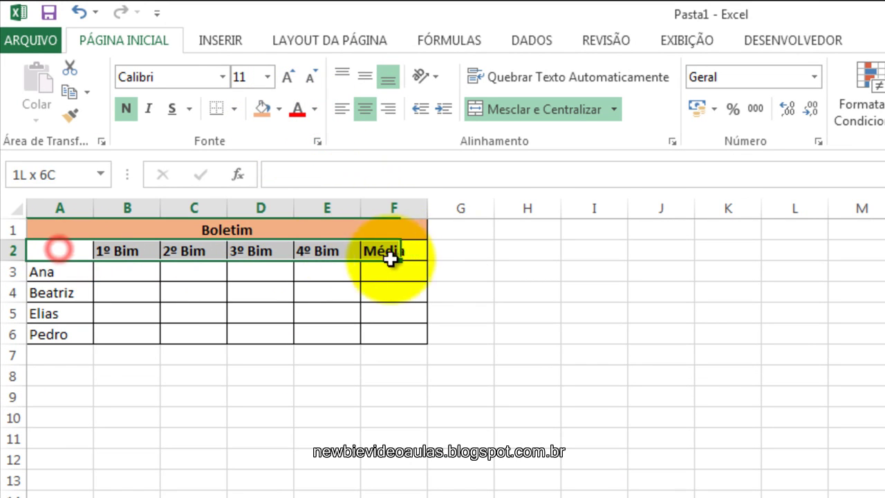
pyautogui.click(278, 109)
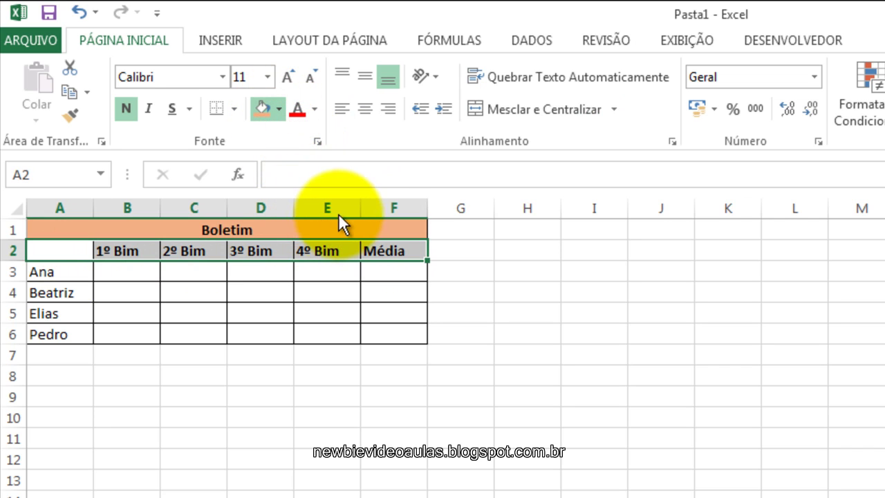
pyautogui.click(351, 176)
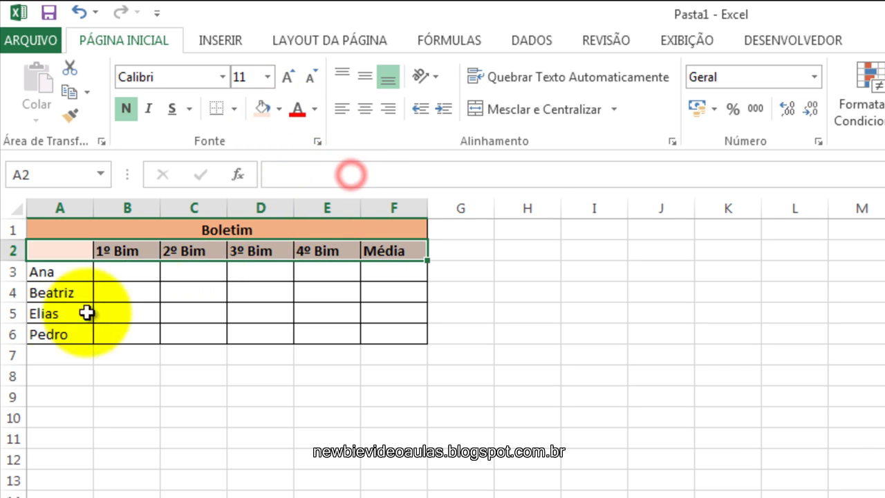
# Apply the same light-orange fill to the student names in A3:A6.
pyautogui.click(71, 312)
pyautogui.moveTo(65, 270); pyautogui.dragTo(65, 334)
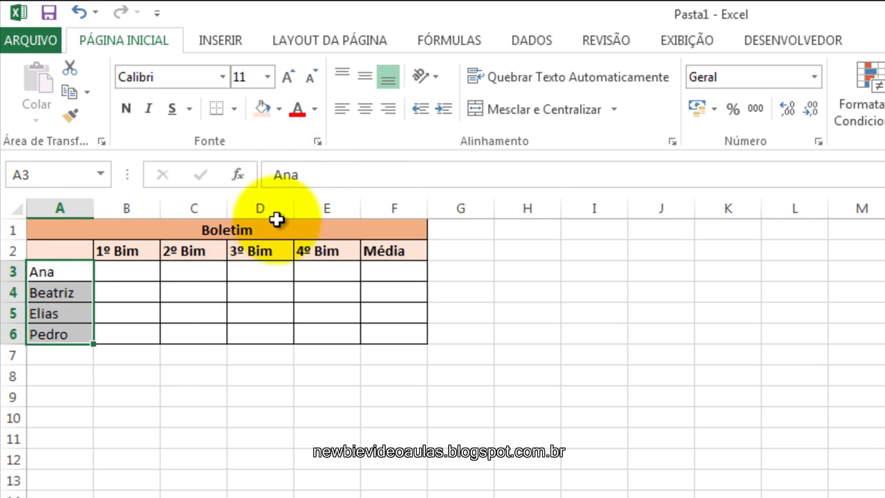
pyautogui.click(280, 111)
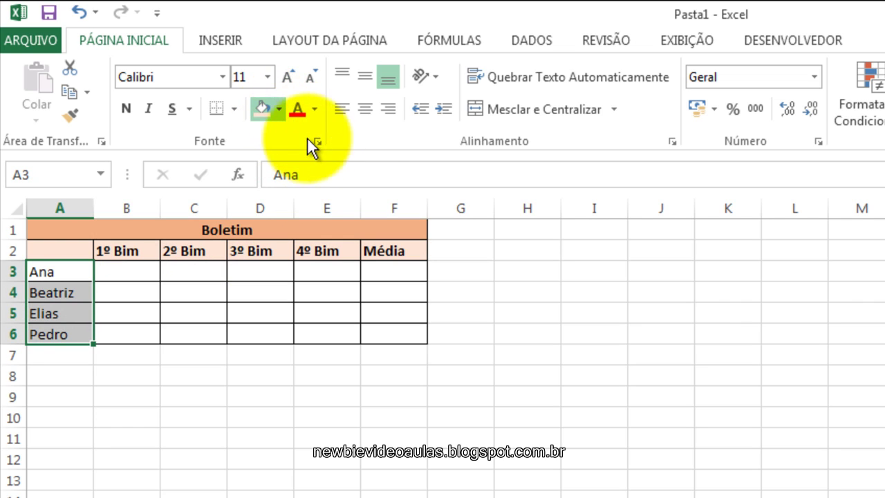
pyautogui.click(345, 170)
pyautogui.click(202, 292)
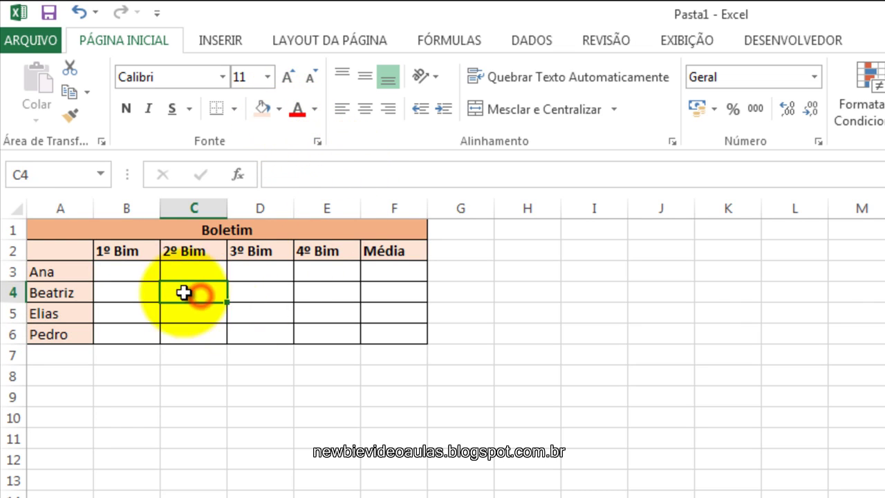
pyautogui.click(128, 275)
pyautogui.click(388, 273)
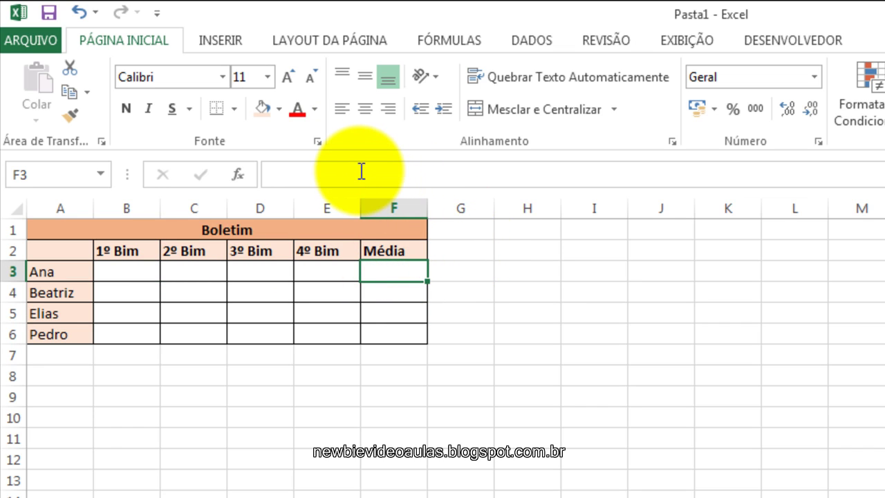
pyautogui.click(413, 326)
# Enter =seerro(média(b3:e3);"") in F3 as Ana's average.
pyautogui.click(400, 274)
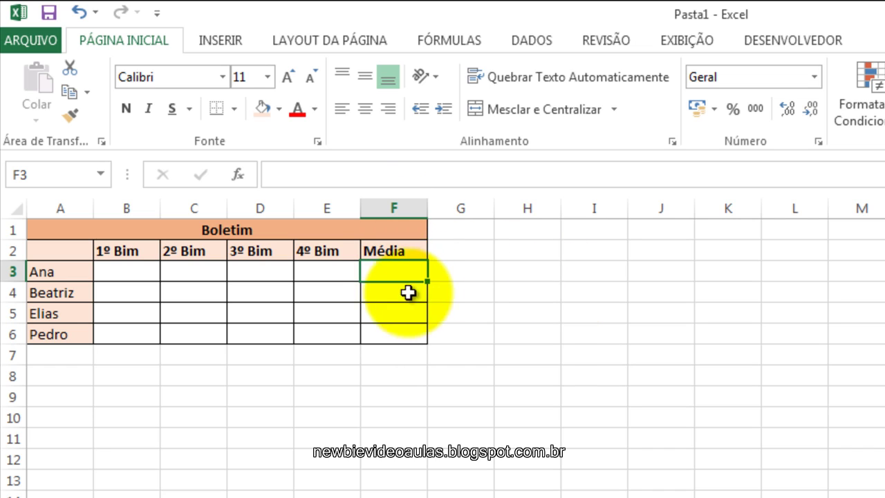
pyautogui.doubleClick(407, 274)
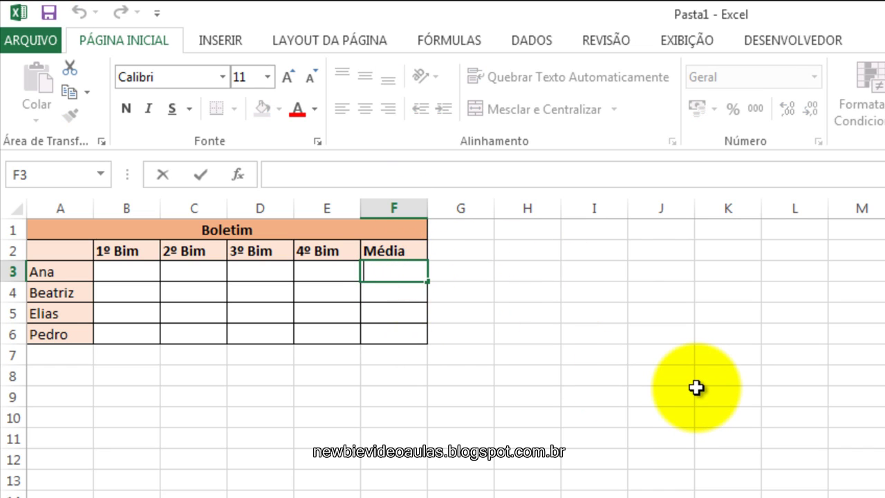
pyautogui.write('=')
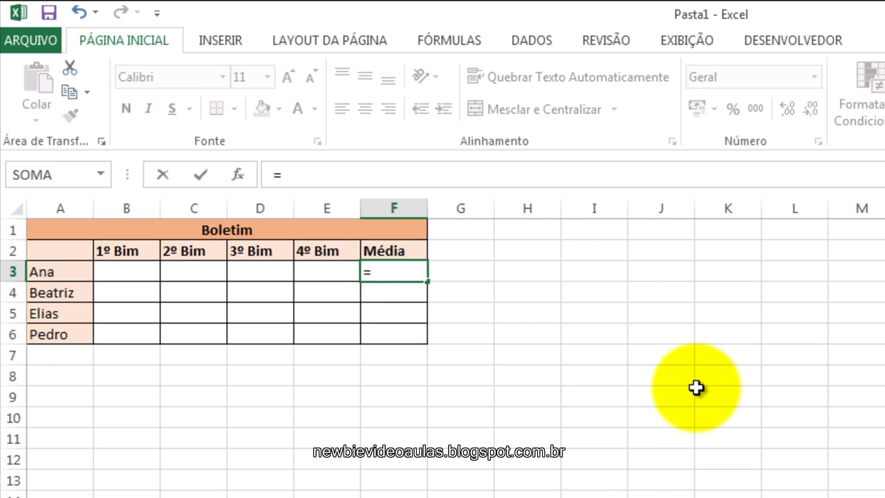
pyautogui.write('se')
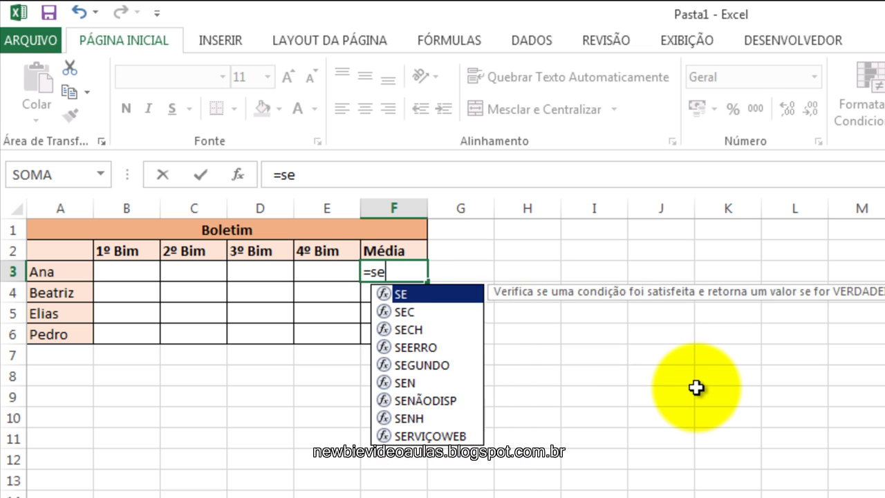
pyautogui.write('rr')
pyautogui.press('BackSpace')
pyautogui.press('BackSpace')
pyautogui.write('e')
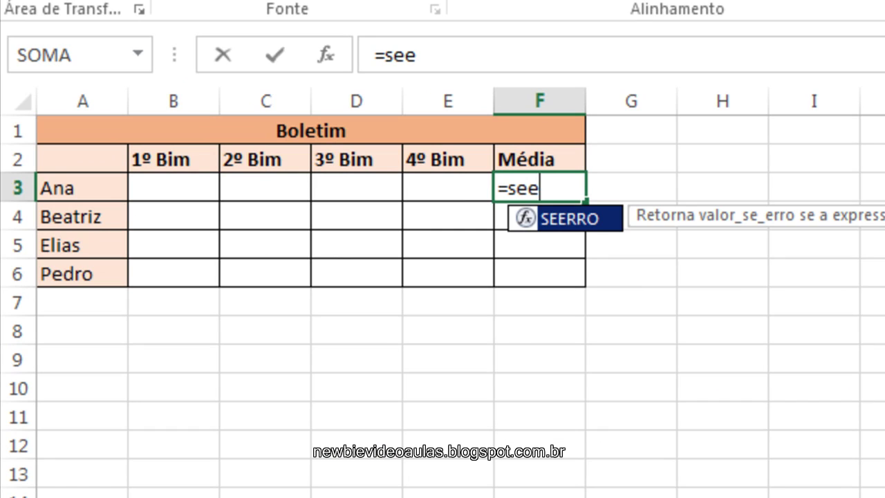
pyautogui.write('rro')
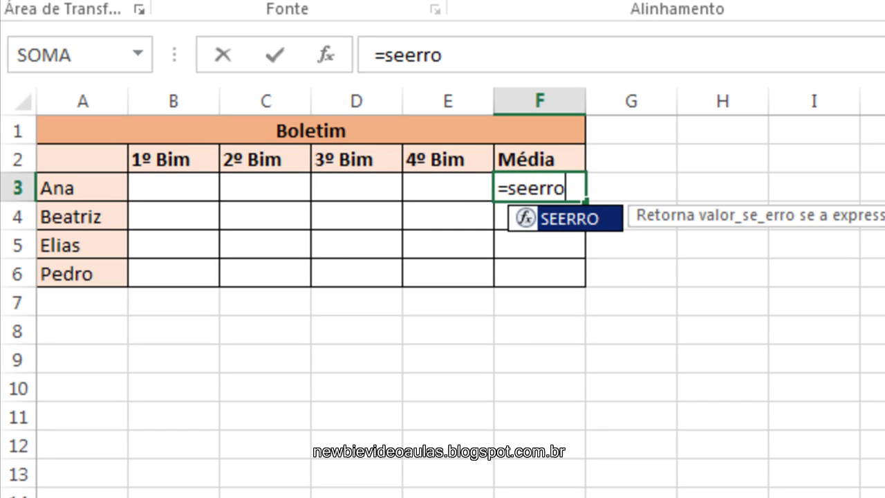
pyautogui.write('(')
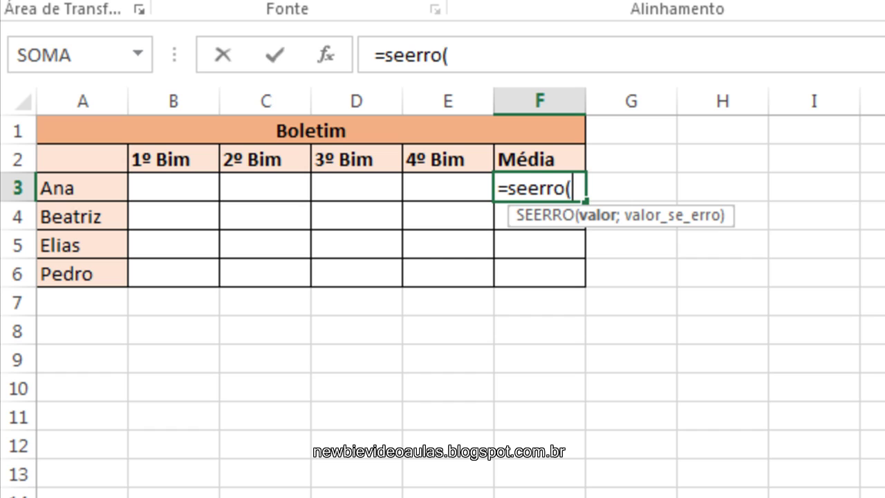
pyautogui.write('mé')
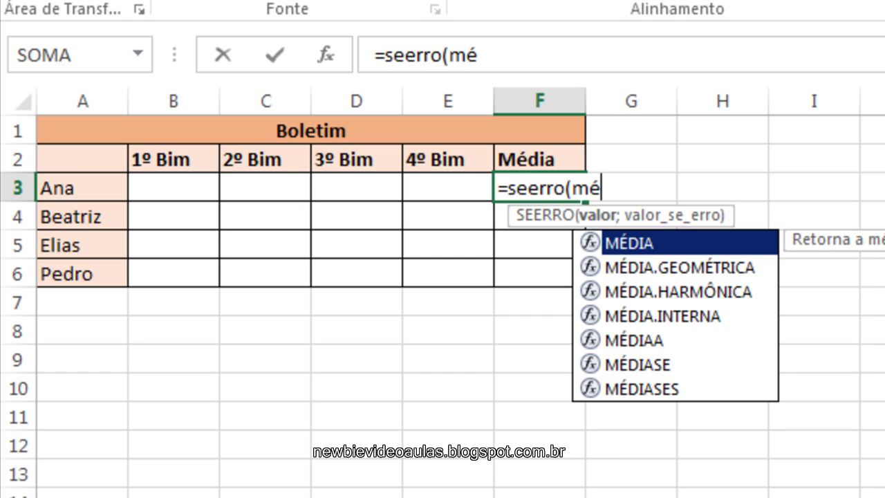
pyautogui.write('dia(')
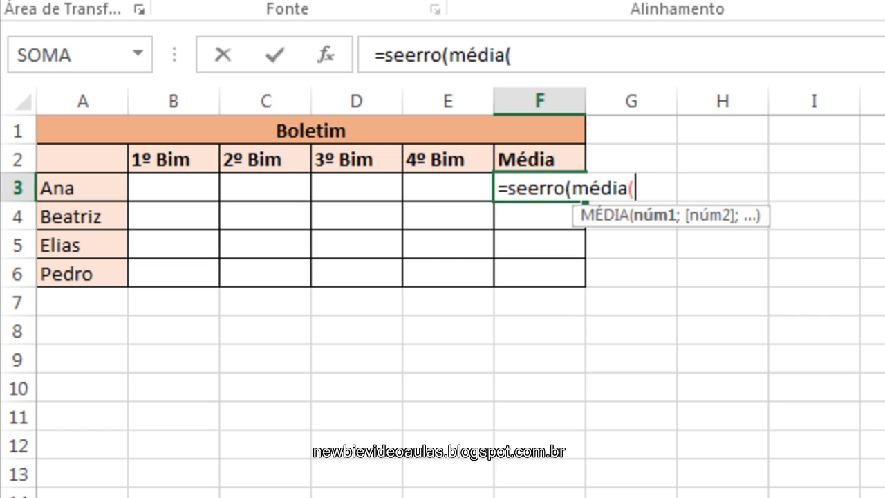
pyautogui.write('b3')
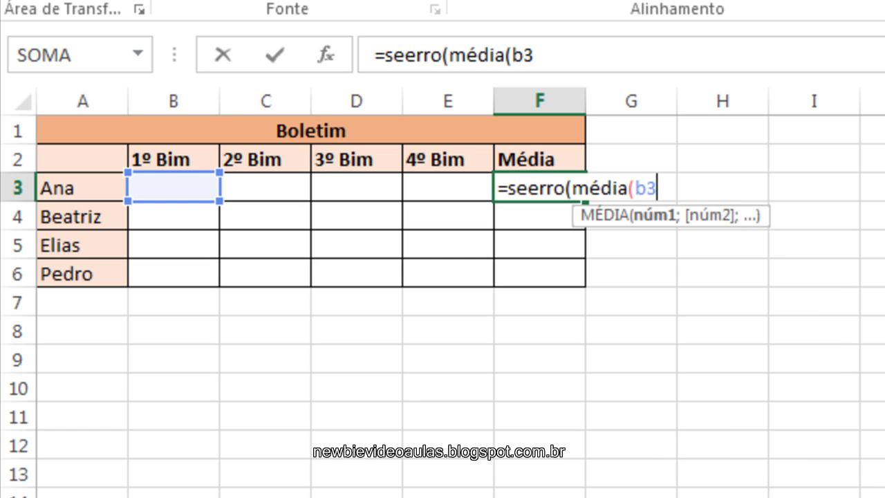
pyautogui.write(':e3')
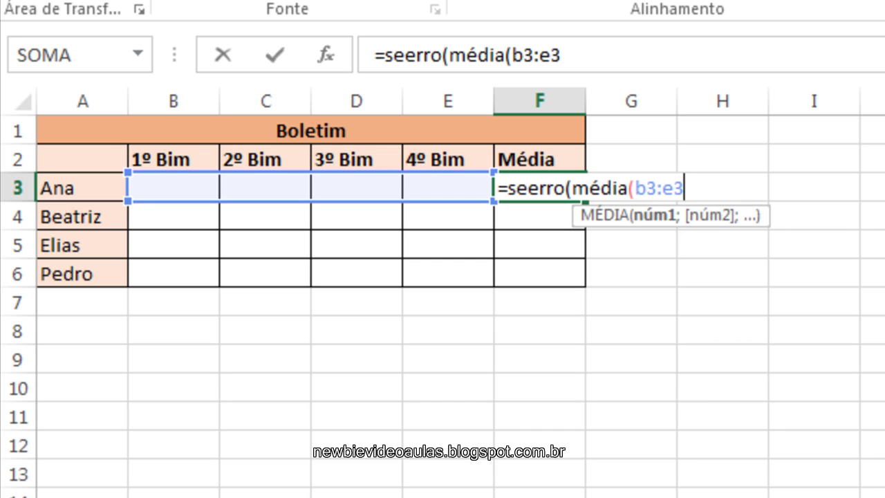
pyautogui.write(')')
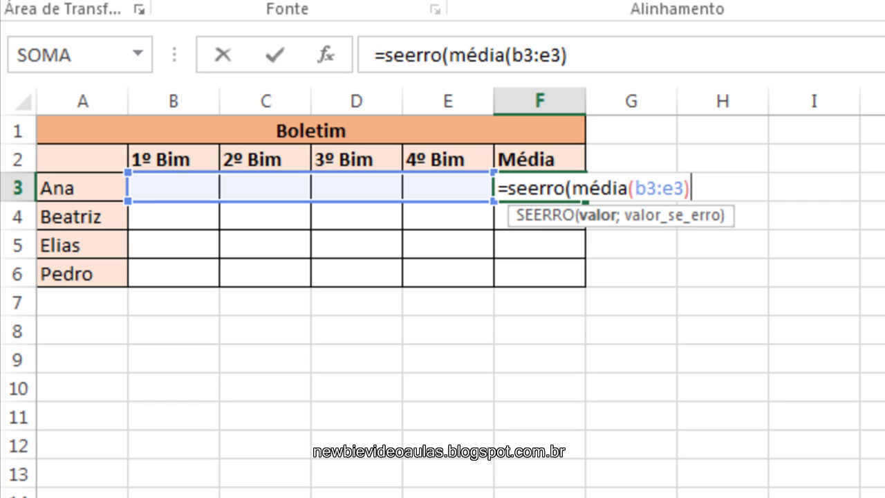
pyautogui.write(';')
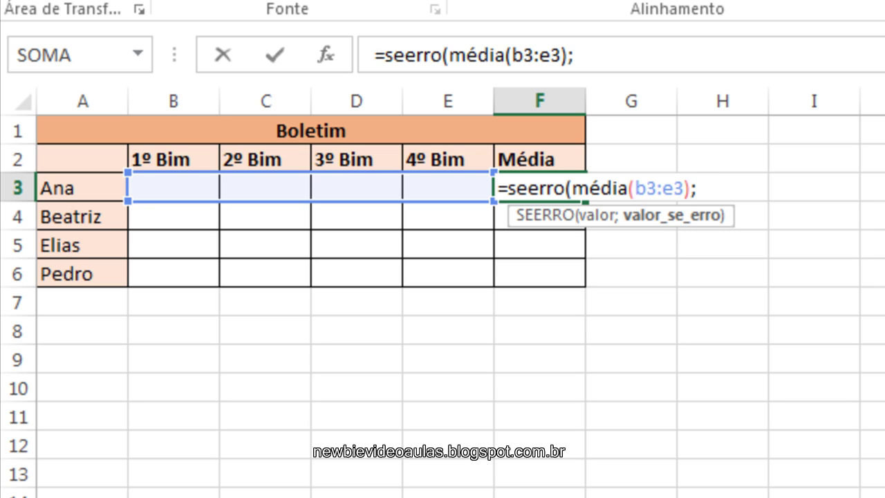
pyautogui.write('""')
pyautogui.write(')')
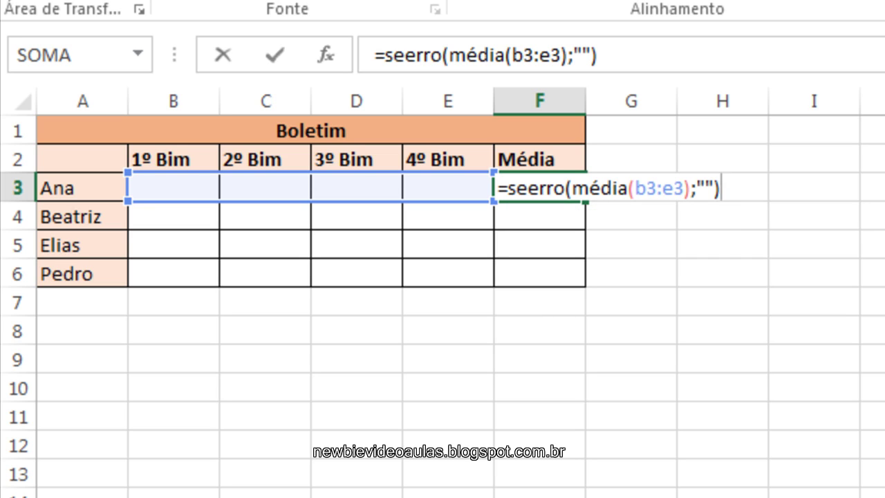
pyautogui.press('Return')
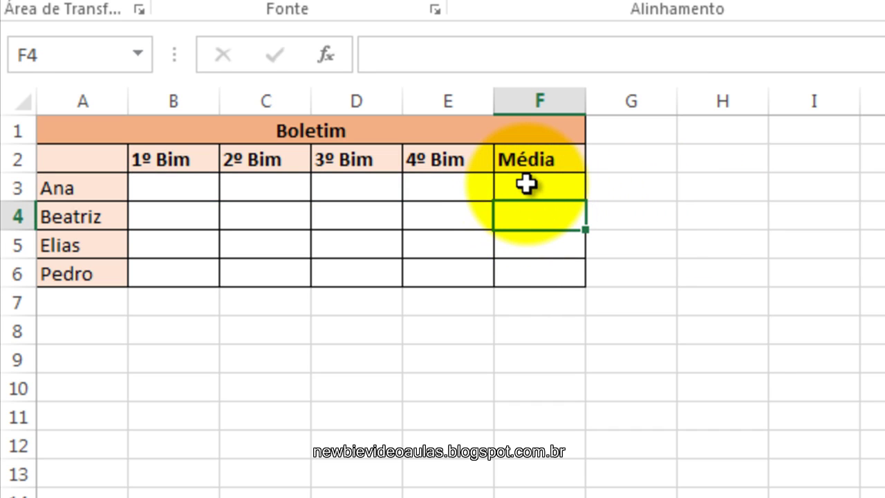
# Copy the SEERRO(MÉDIA) average formula from F3 into F4, F5 and F6.
pyautogui.click(527, 183)
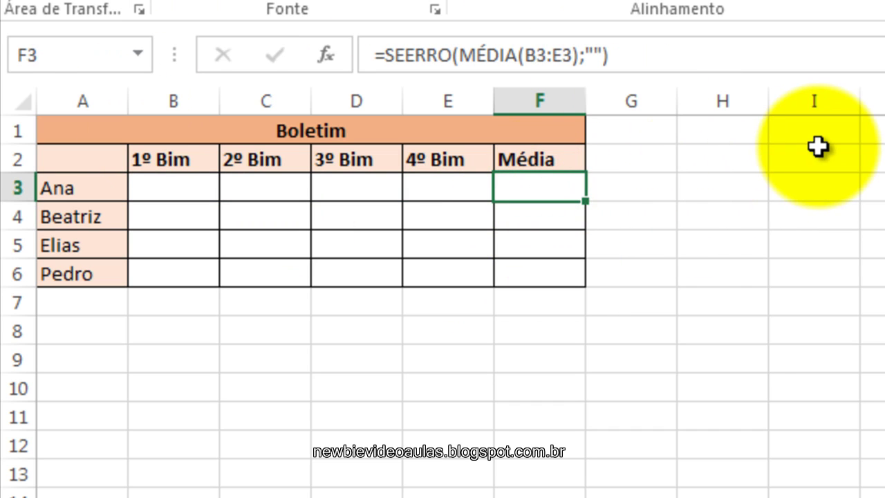
pyautogui.hotkey('ctrl', 'c')
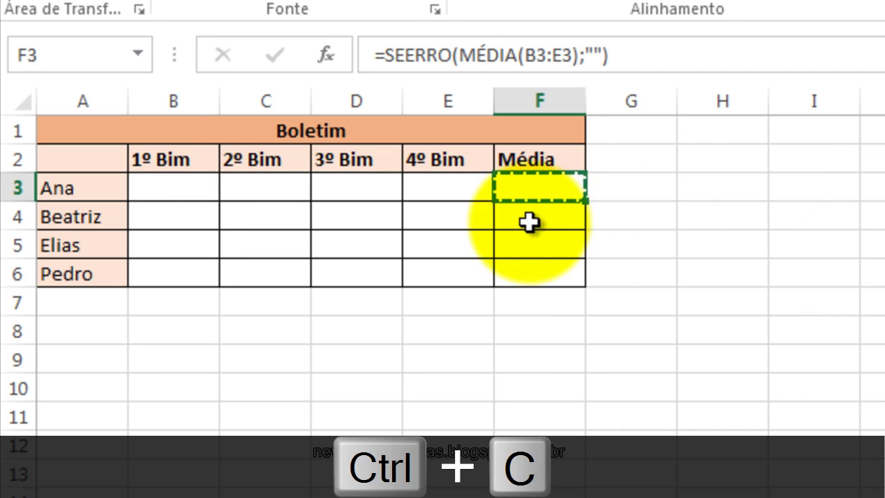
pyautogui.click(546, 226)
pyautogui.hotkey('ctrl', 'v')
pyautogui.click(553, 239)
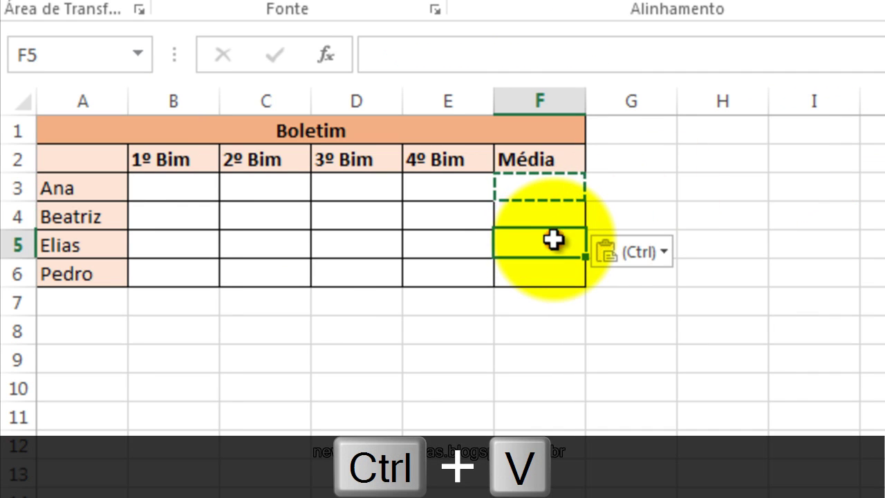
pyautogui.hotkey('ctrl', 'v')
pyautogui.click(556, 270)
pyautogui.hotkey('ctrl', 'v')
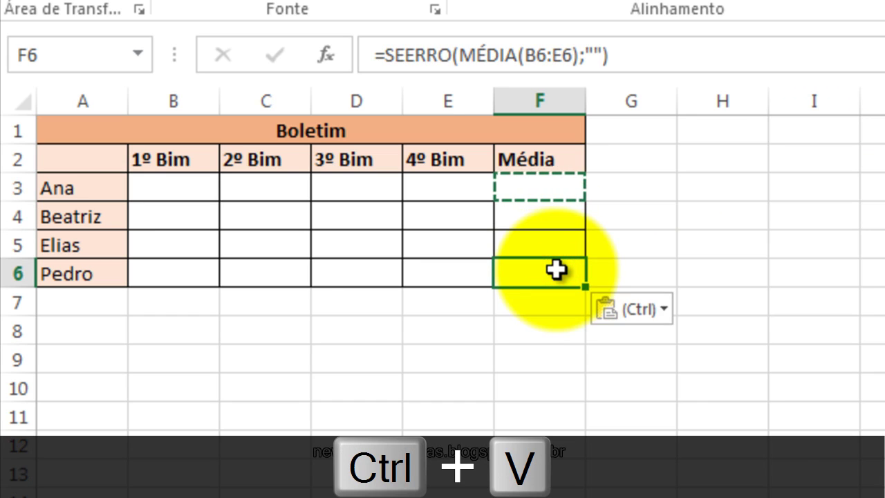
pyautogui.press('Escape')
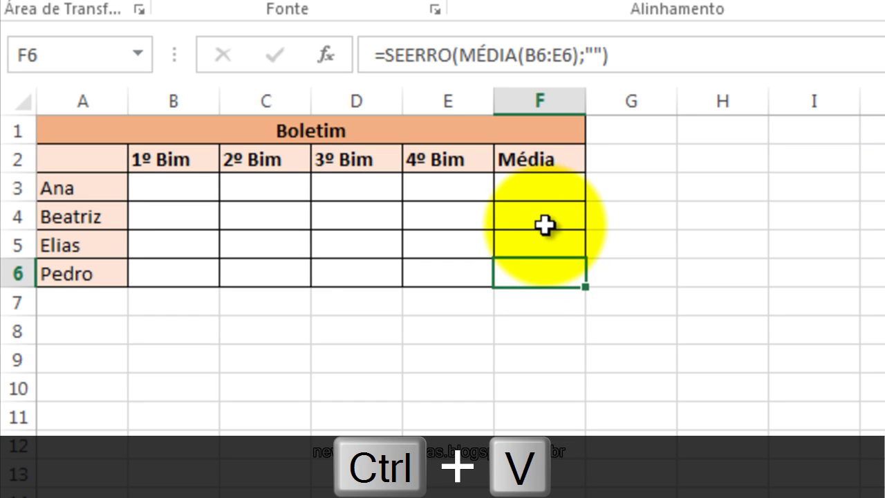
# Check that each Média cell F3–F6 averages its own row's grades.
pyautogui.click(551, 179)
pyautogui.click(551, 217)
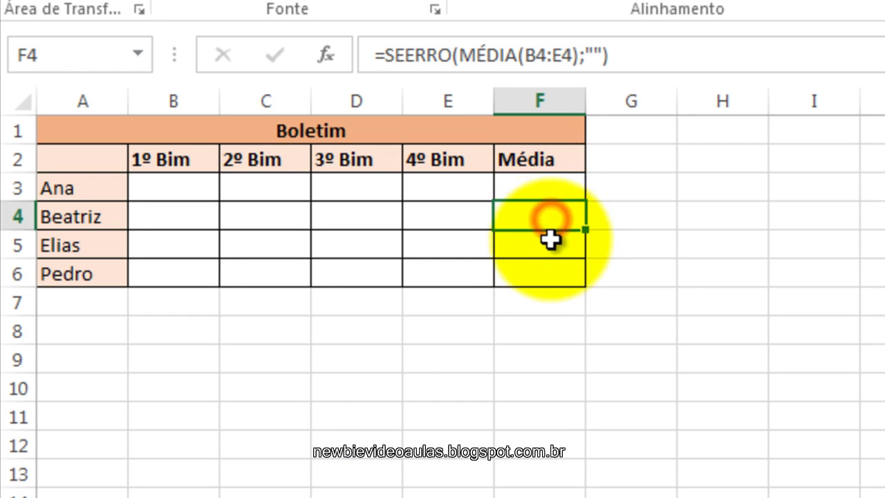
pyautogui.click(551, 247)
pyautogui.click(540, 274)
pyautogui.click(539, 247)
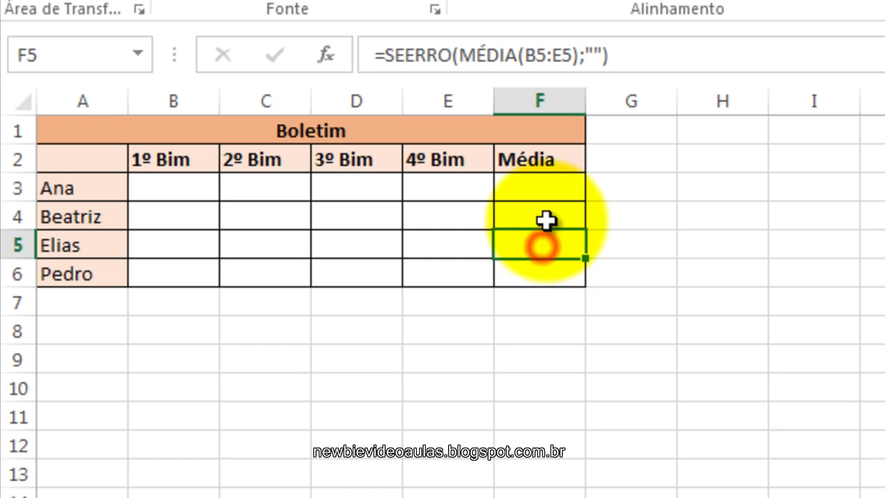
pyautogui.click(546, 219)
pyautogui.click(547, 195)
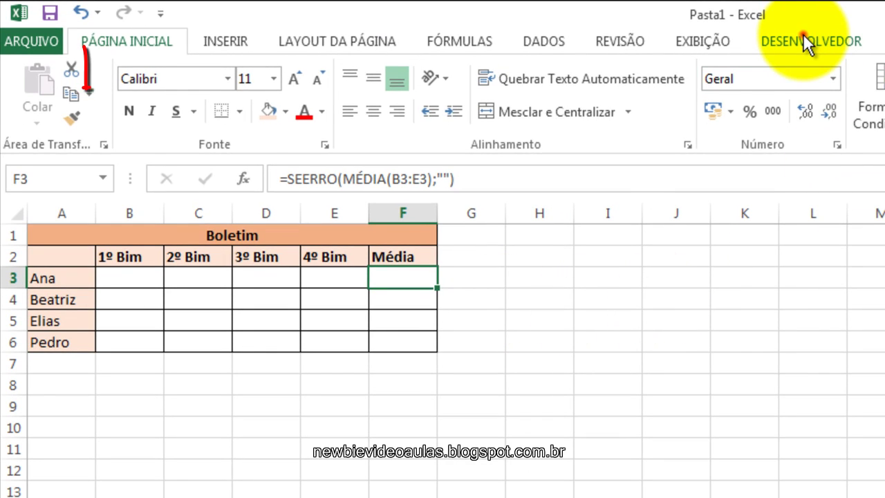
# Stop the macro recording and open the Boletim macro's code for editing.
pyautogui.click(805, 36)
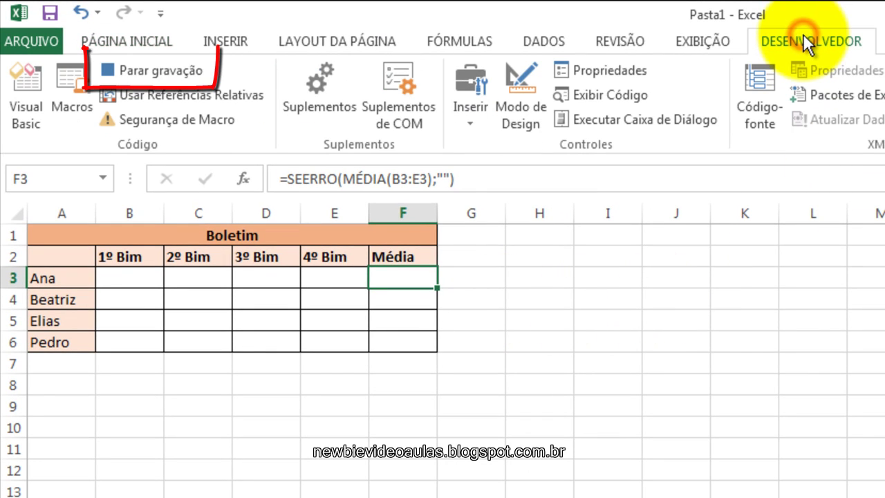
pyautogui.click(166, 66)
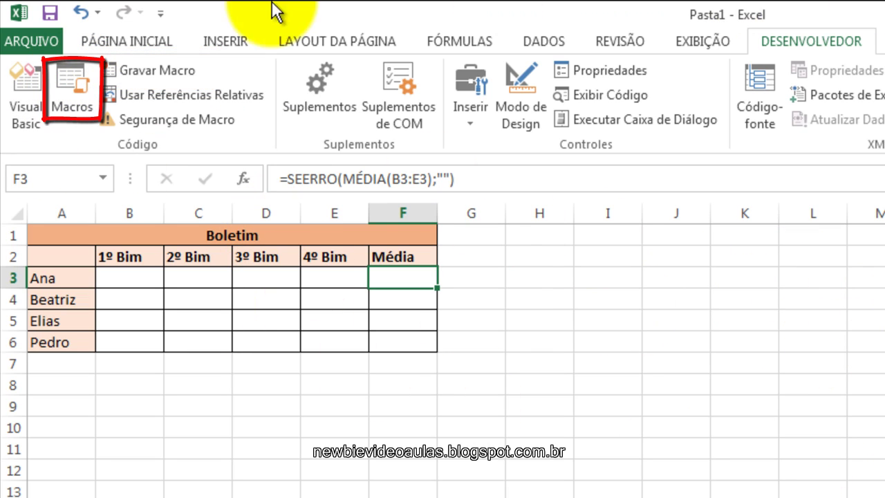
pyautogui.click(70, 118)
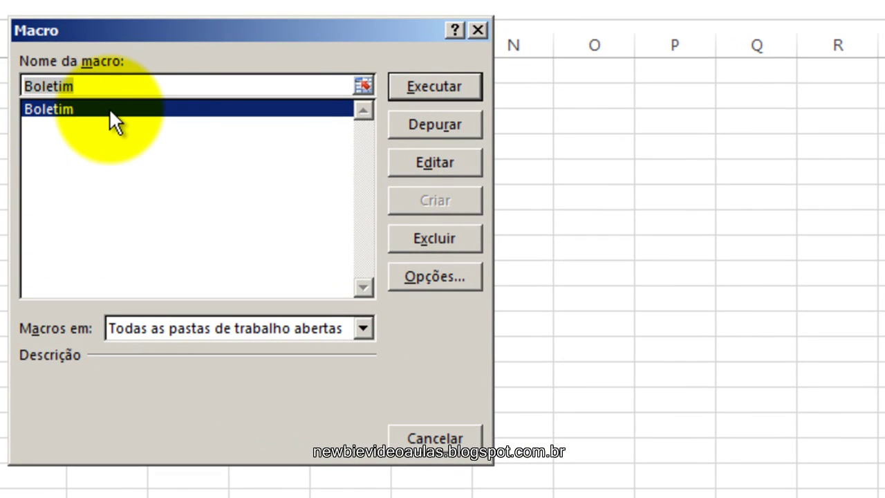
pyautogui.click(109, 108)
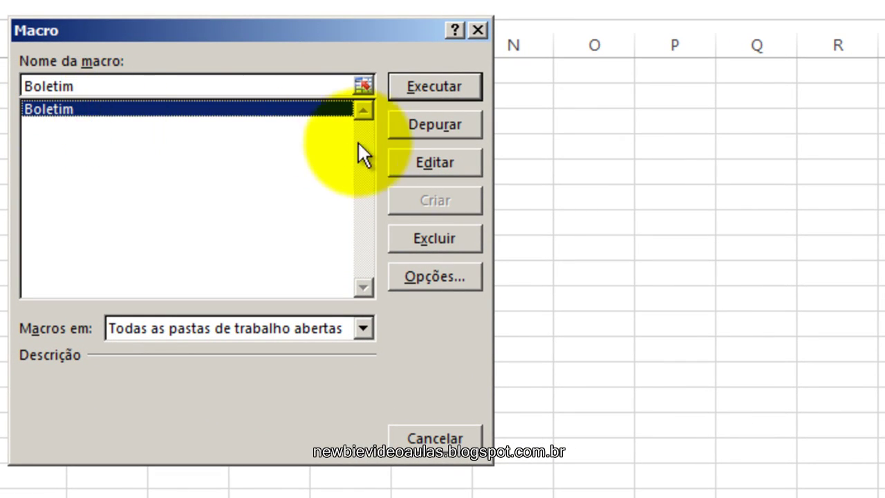
pyautogui.click(426, 166)
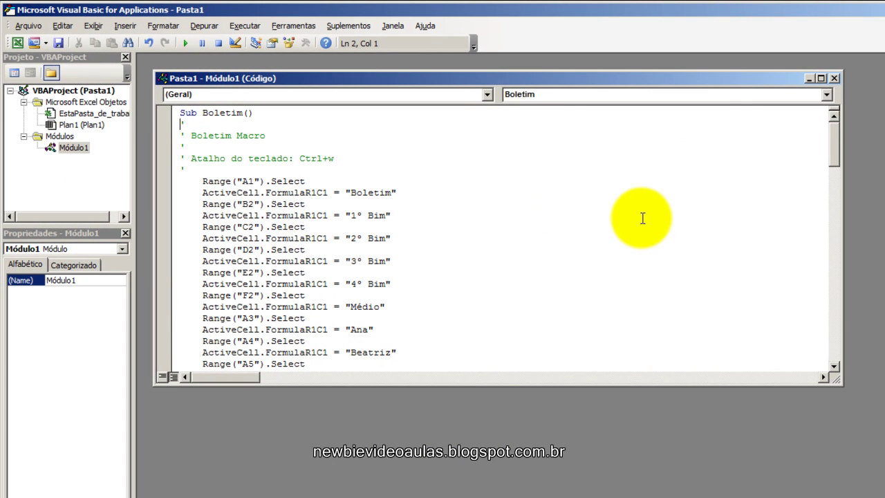
# Scroll through the Boletim code in Módulo1, then close its code window.
pyautogui.moveTo(835, 138)
pyautogui.mouseDown()
pyautogui.moveTo(829, 338)
pyautogui.moveTo(850, 163)
pyautogui.moveTo(840, 125)
pyautogui.mouseUp()
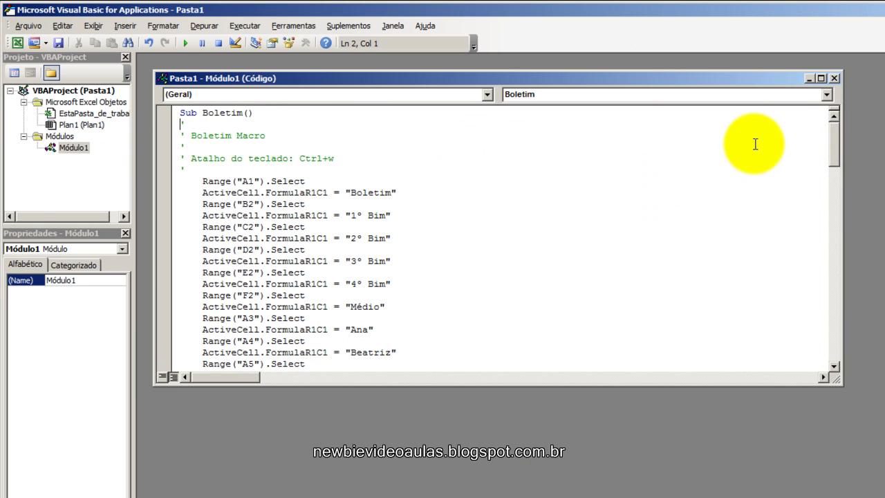
pyautogui.click(834, 78)
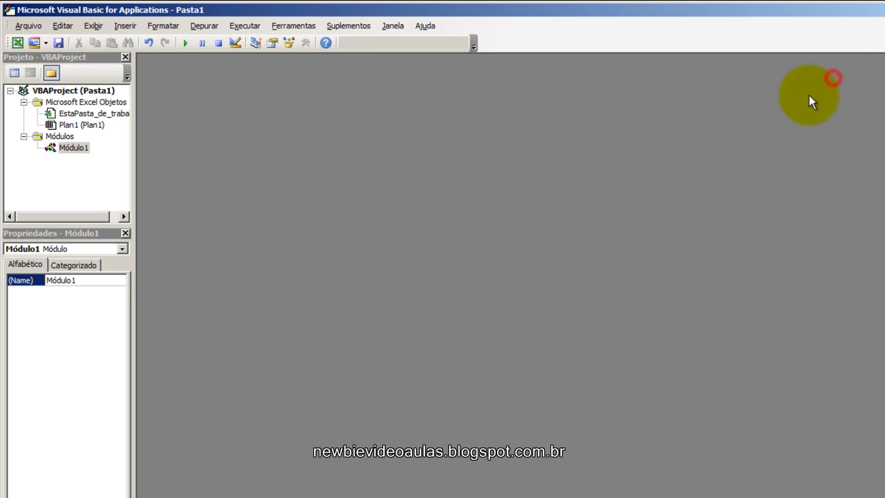
# Back in Excel, enter row 3 grades 3, 6, 7 and 6 in B3:E3.
pyautogui.hotkey('alt', 'F11')
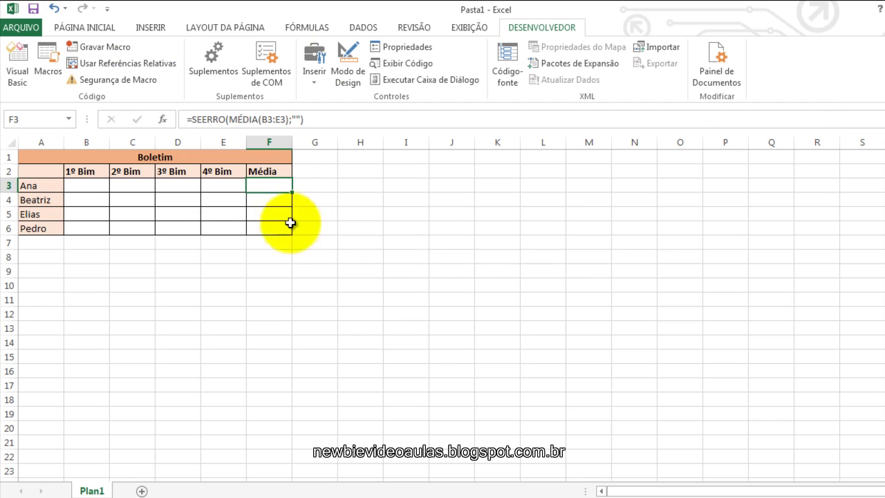
pyautogui.click(93, 184)
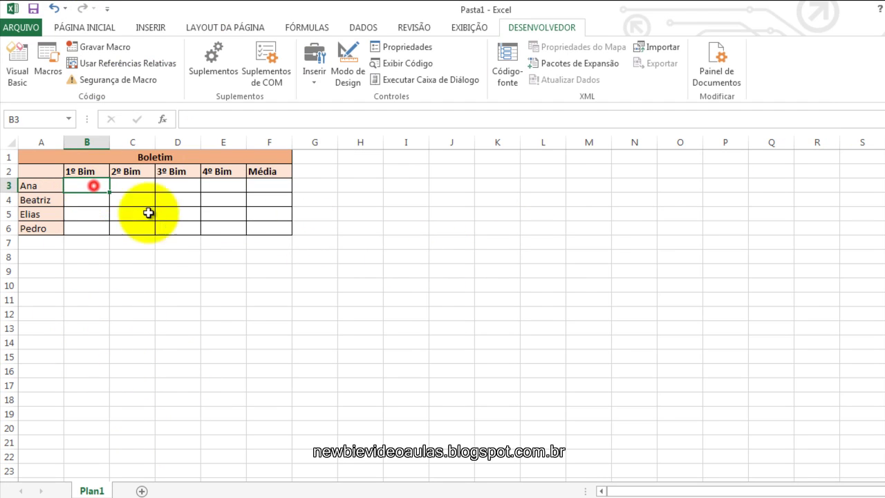
pyautogui.write('3')
pyautogui.click(268, 223)
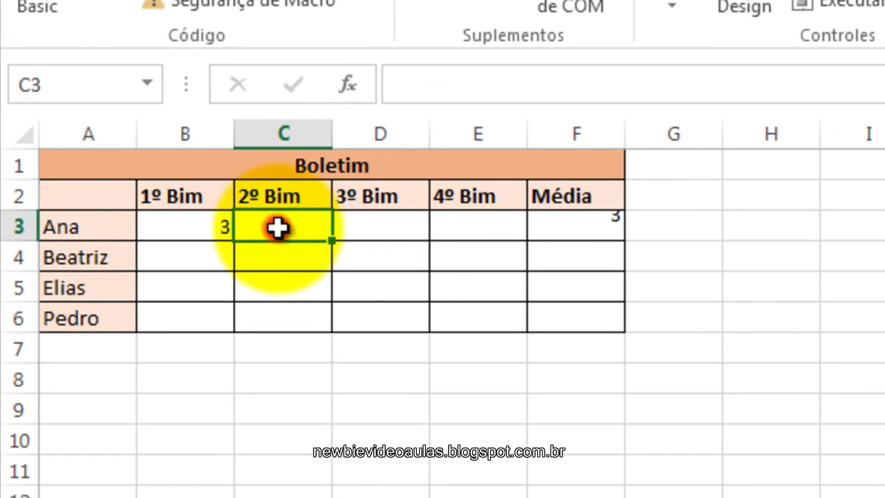
pyautogui.write('6')
pyautogui.click(392, 237)
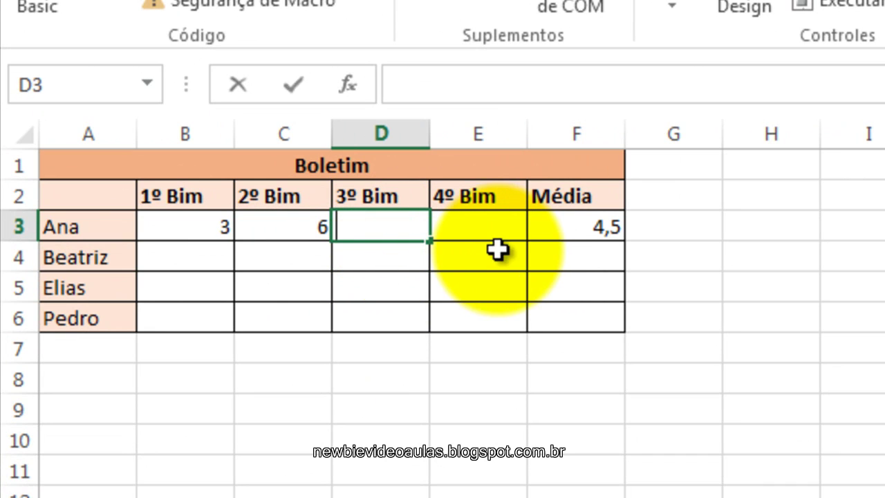
pyautogui.write('7')
pyautogui.click(495, 227)
pyautogui.write('6')
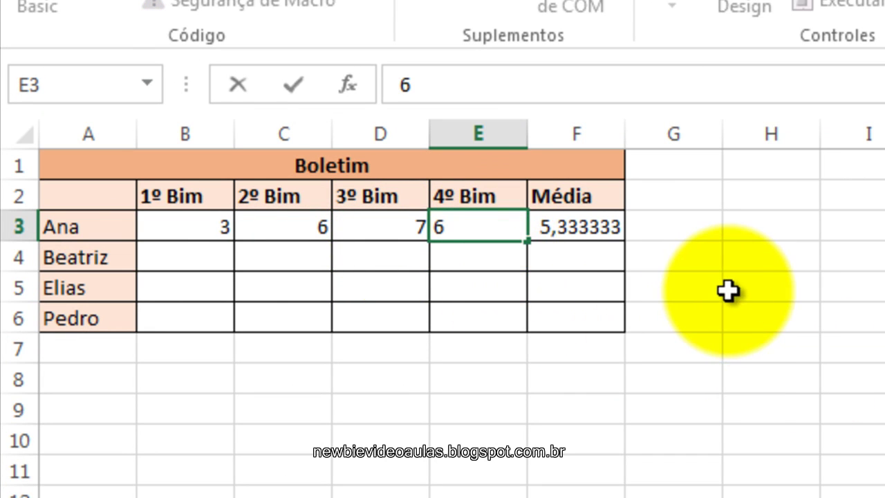
pyautogui.click(727, 288)
# Enter row 4 grades 6, 7, 9 and 5.
pyautogui.click(184, 249)
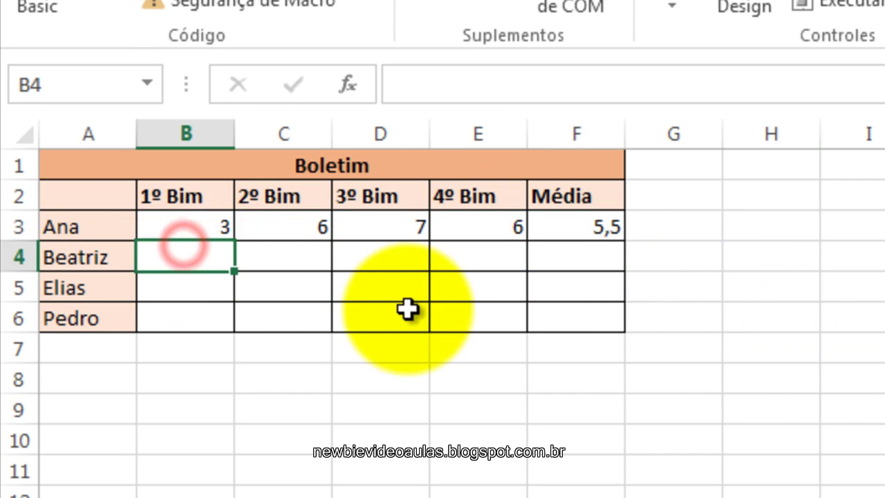
pyautogui.write('6')
pyautogui.click(288, 251)
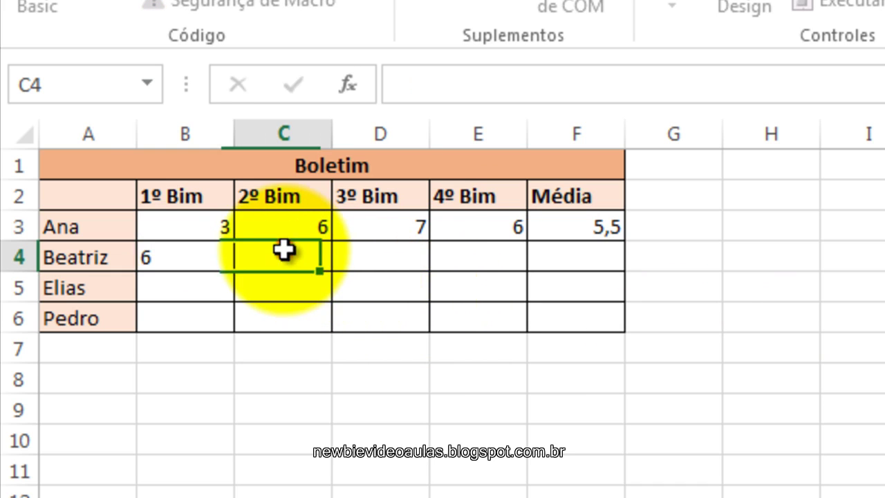
pyautogui.write('7')
pyautogui.click(367, 256)
pyautogui.write('9')
pyautogui.click(476, 263)
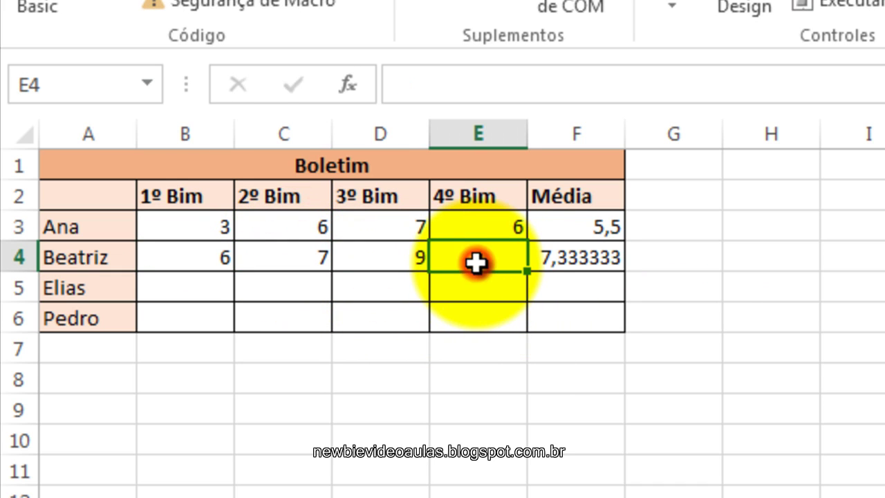
pyautogui.write('5')
# Enter row 5 grades 10, 9, 8 and 10 in B5:E5.
pyautogui.click(195, 280)
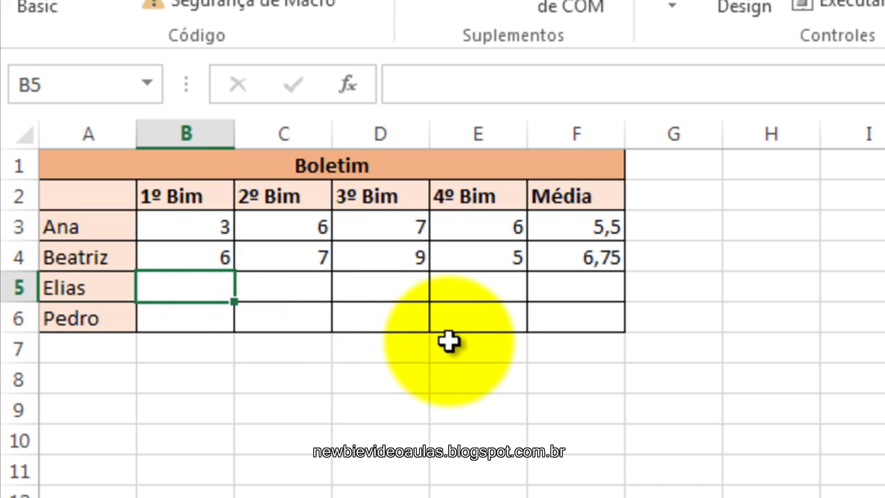
pyautogui.write('10')
pyautogui.click(315, 291)
pyautogui.write('9')
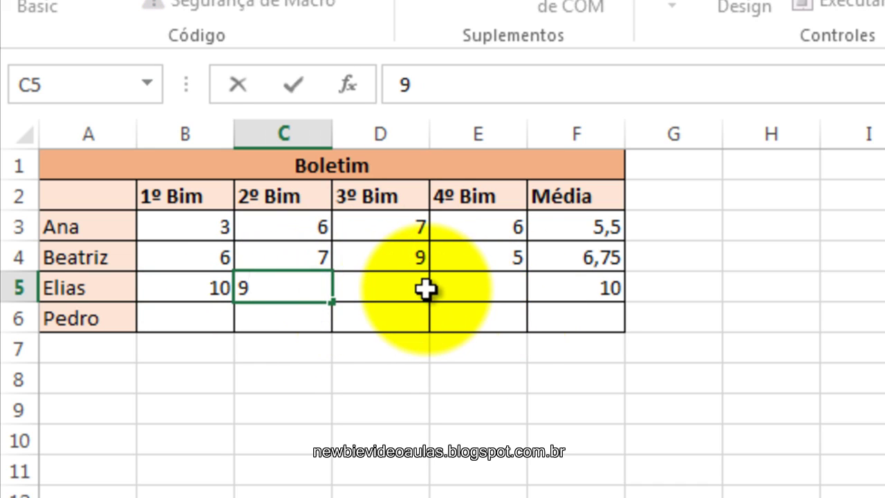
pyautogui.click(427, 290)
pyautogui.write('8')
pyautogui.click(486, 290)
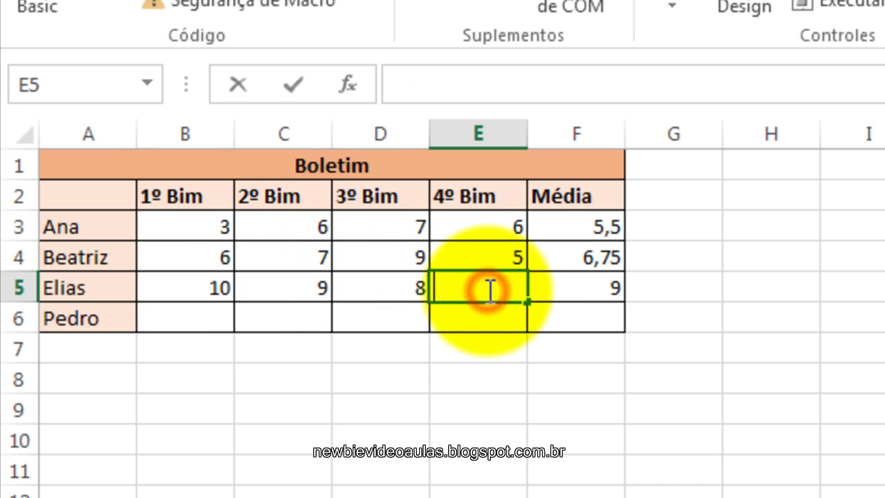
pyautogui.write('10')
pyautogui.click(767, 422)
# Enter row 6 grades 5, 6, 7 and 6 in B6:E6.
pyautogui.click(182, 312)
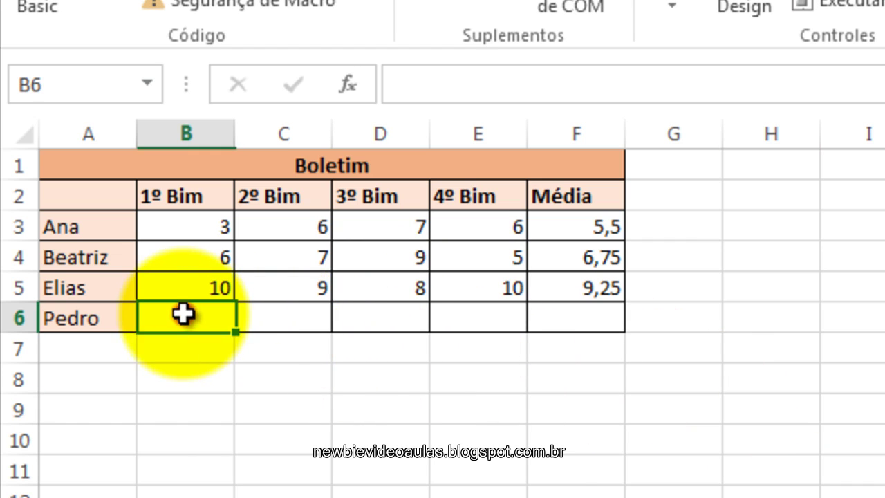
pyautogui.write('5')
pyautogui.click(307, 325)
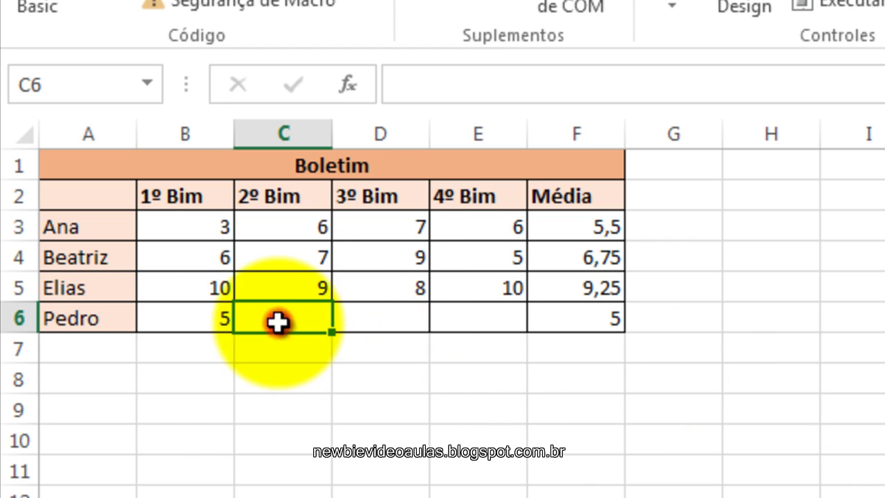
pyautogui.write('6')
pyautogui.click(379, 316)
pyautogui.write('7')
pyautogui.click(458, 325)
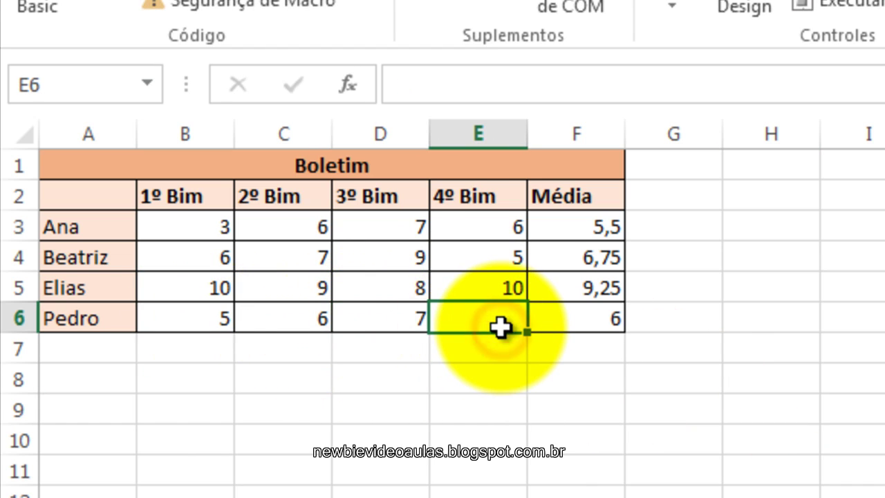
pyautogui.write('6')
pyautogui.click(791, 405)
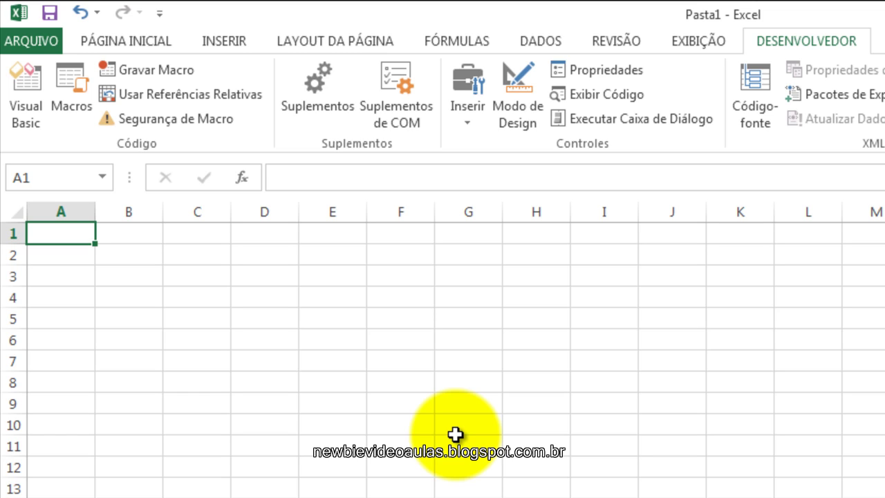
# Run the Boletim macro with its Ctrl+W shortcut on the blank sheet.
pyautogui.hotkey('ctrl', 'w')
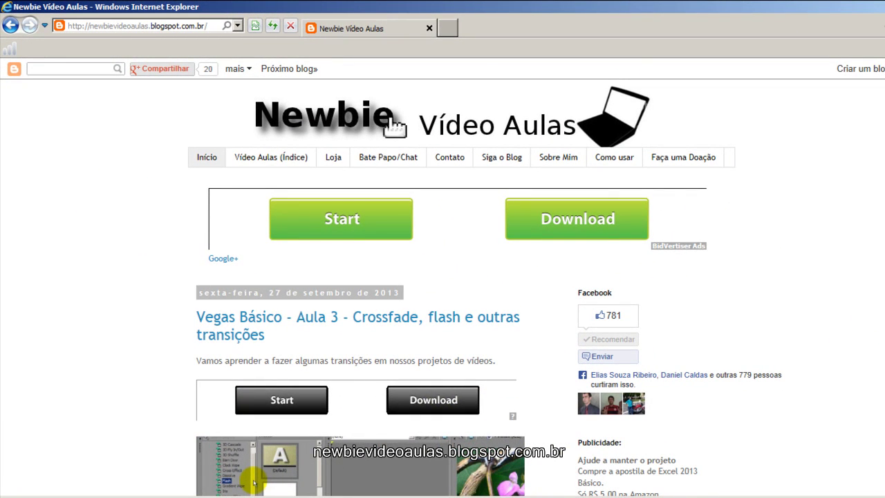
pyautogui.scroll(-2, 443, 277)
pyautogui.scroll(-2, 442, 276)
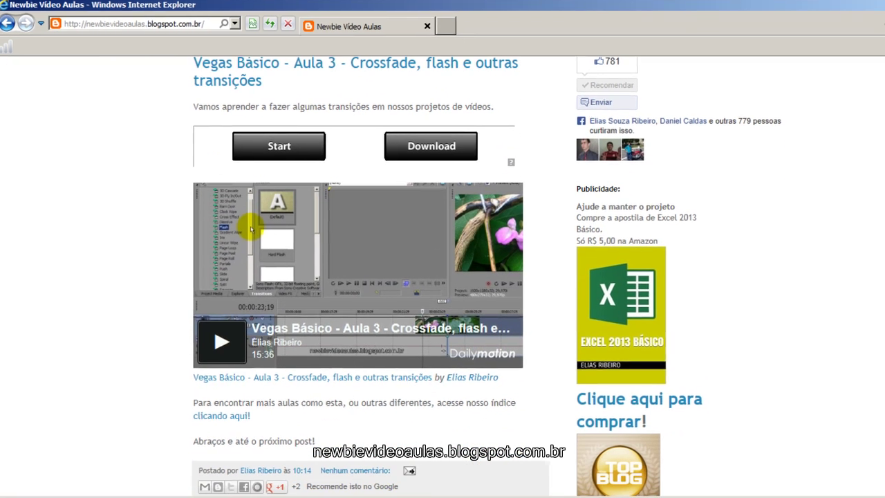